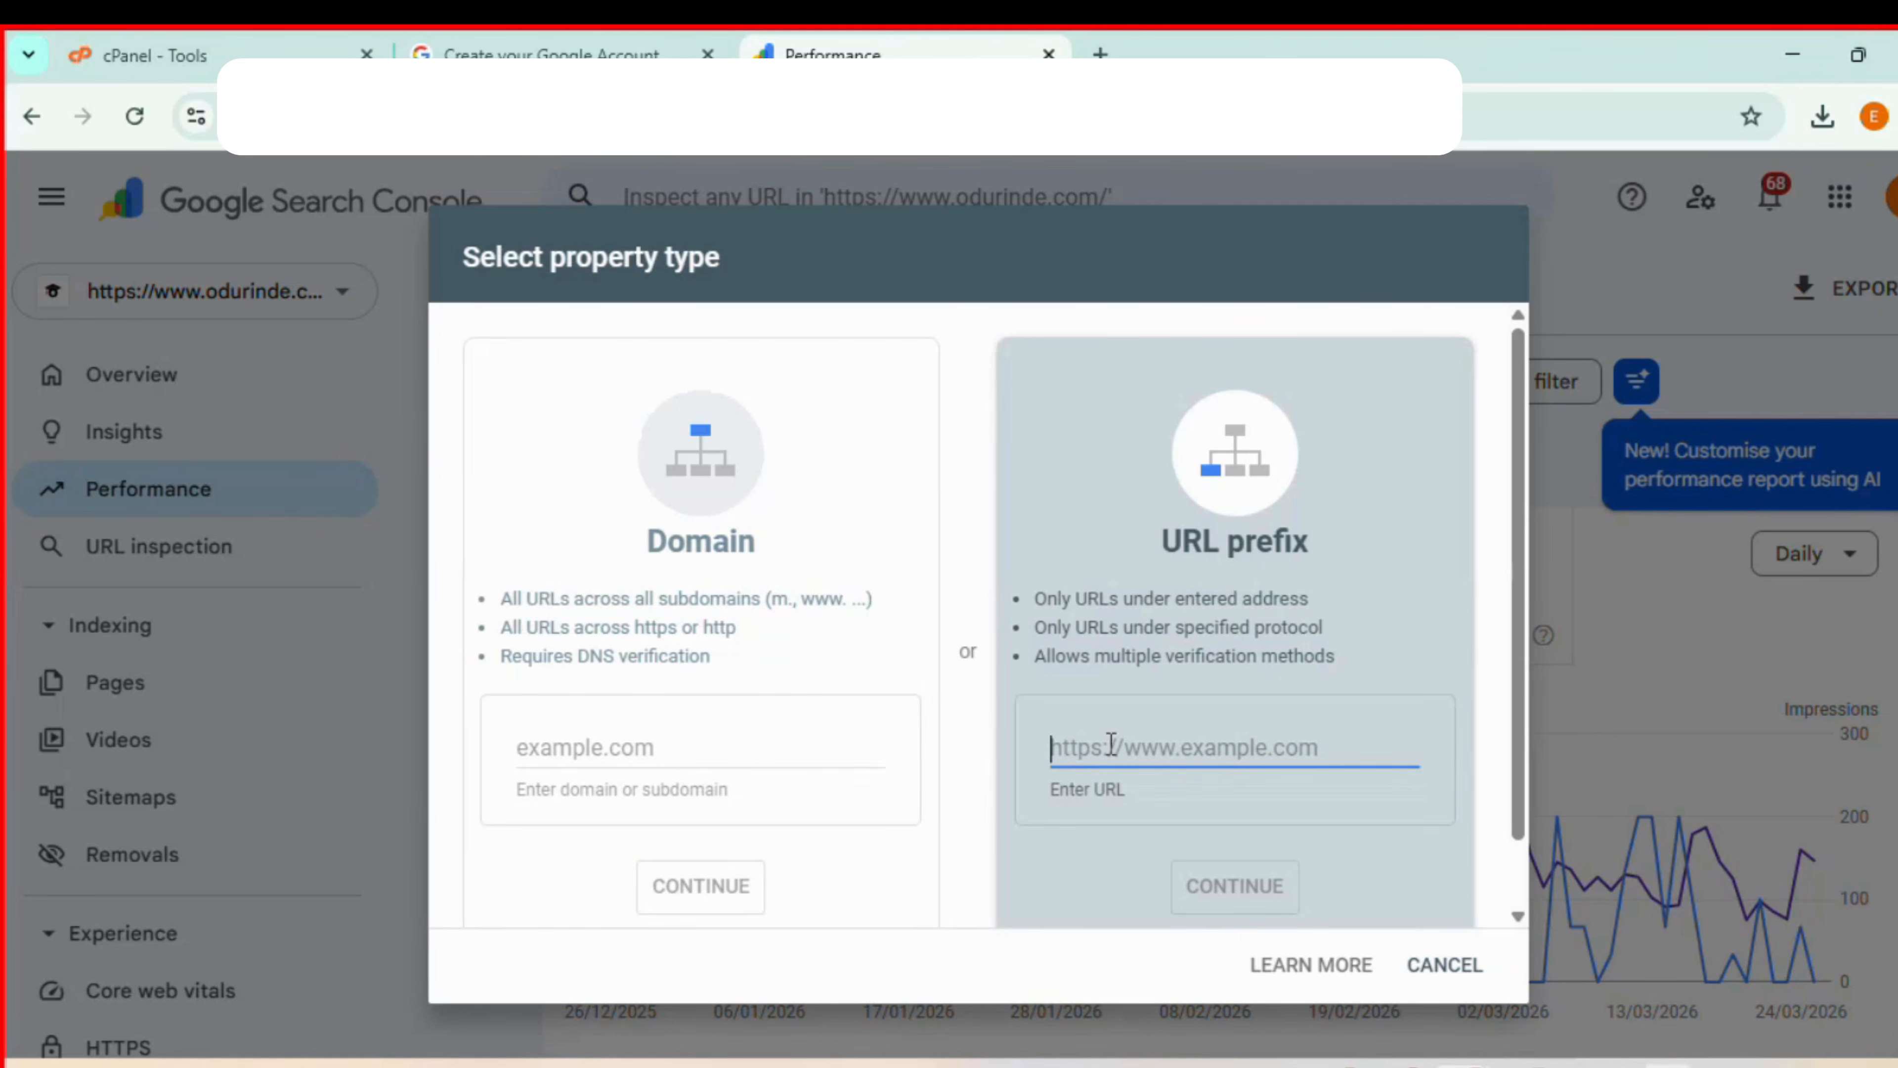
text(https://onlinelearning.ng/)
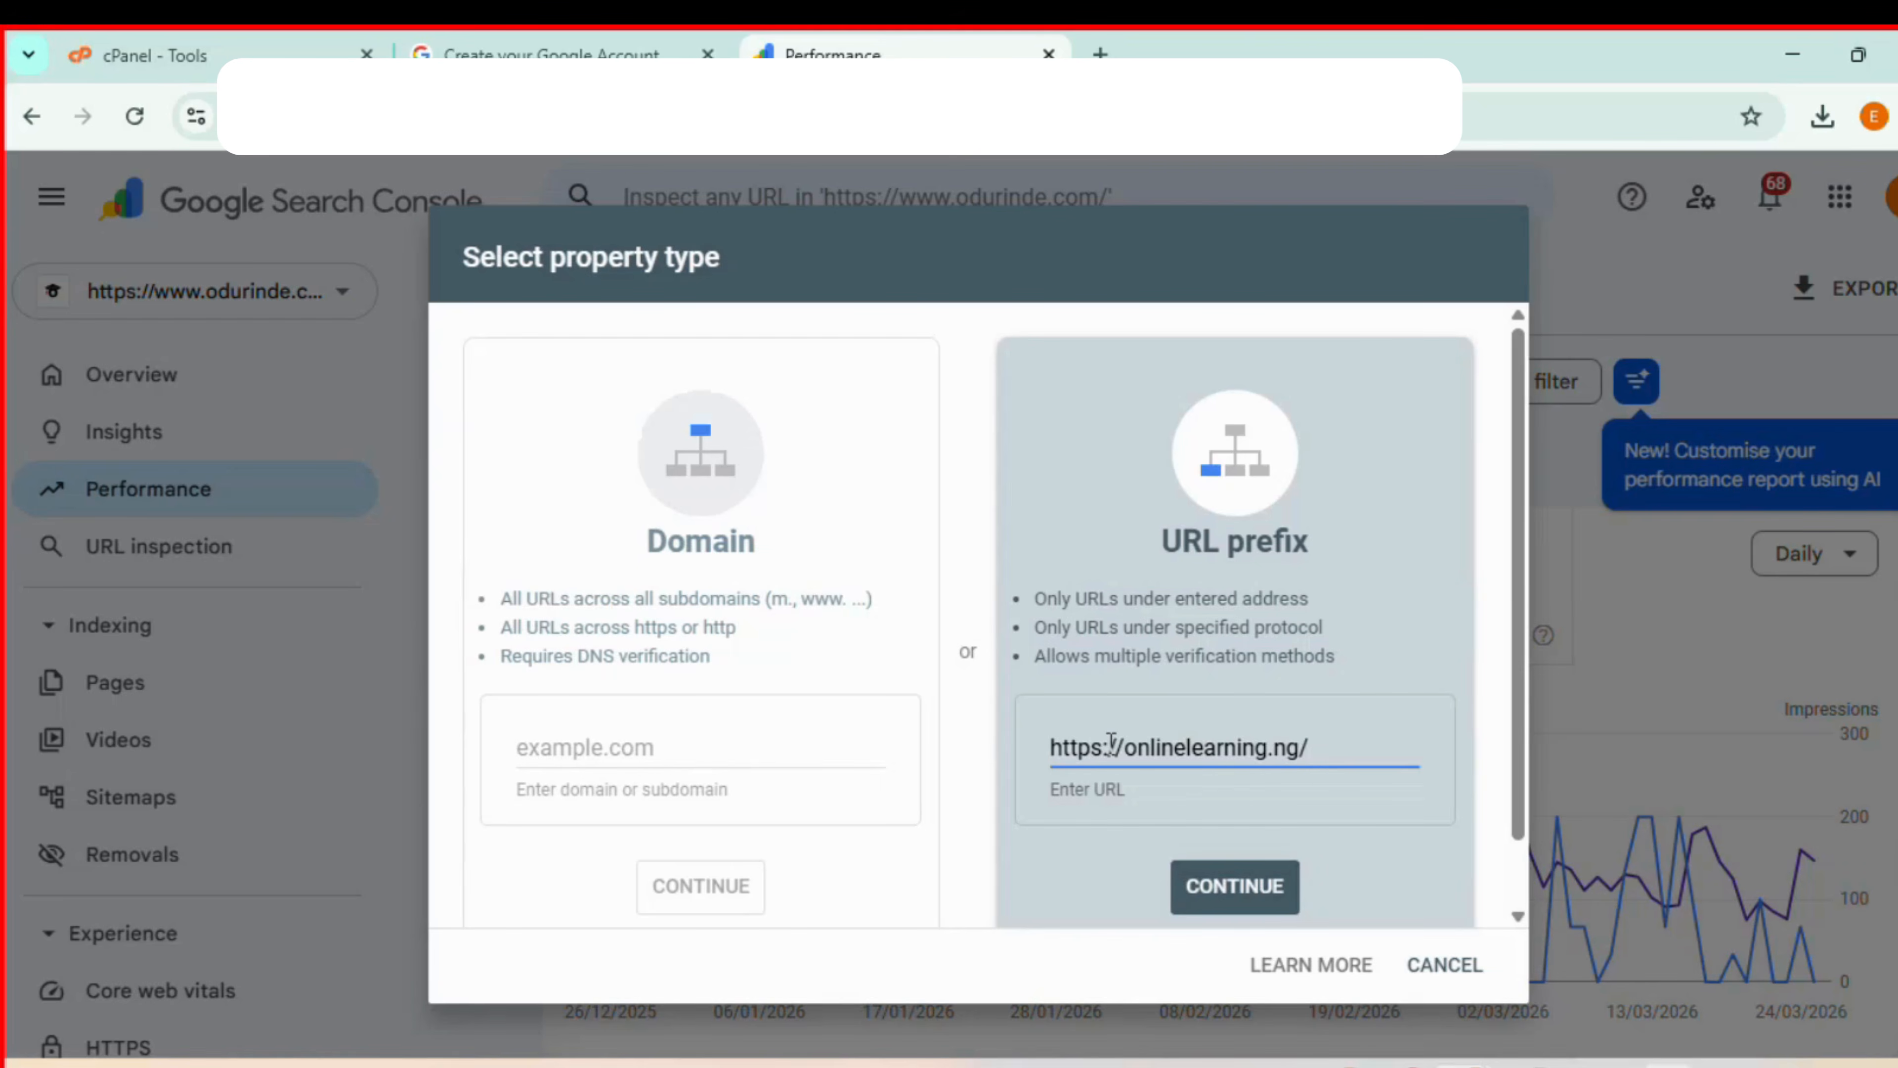
click(1234, 886)
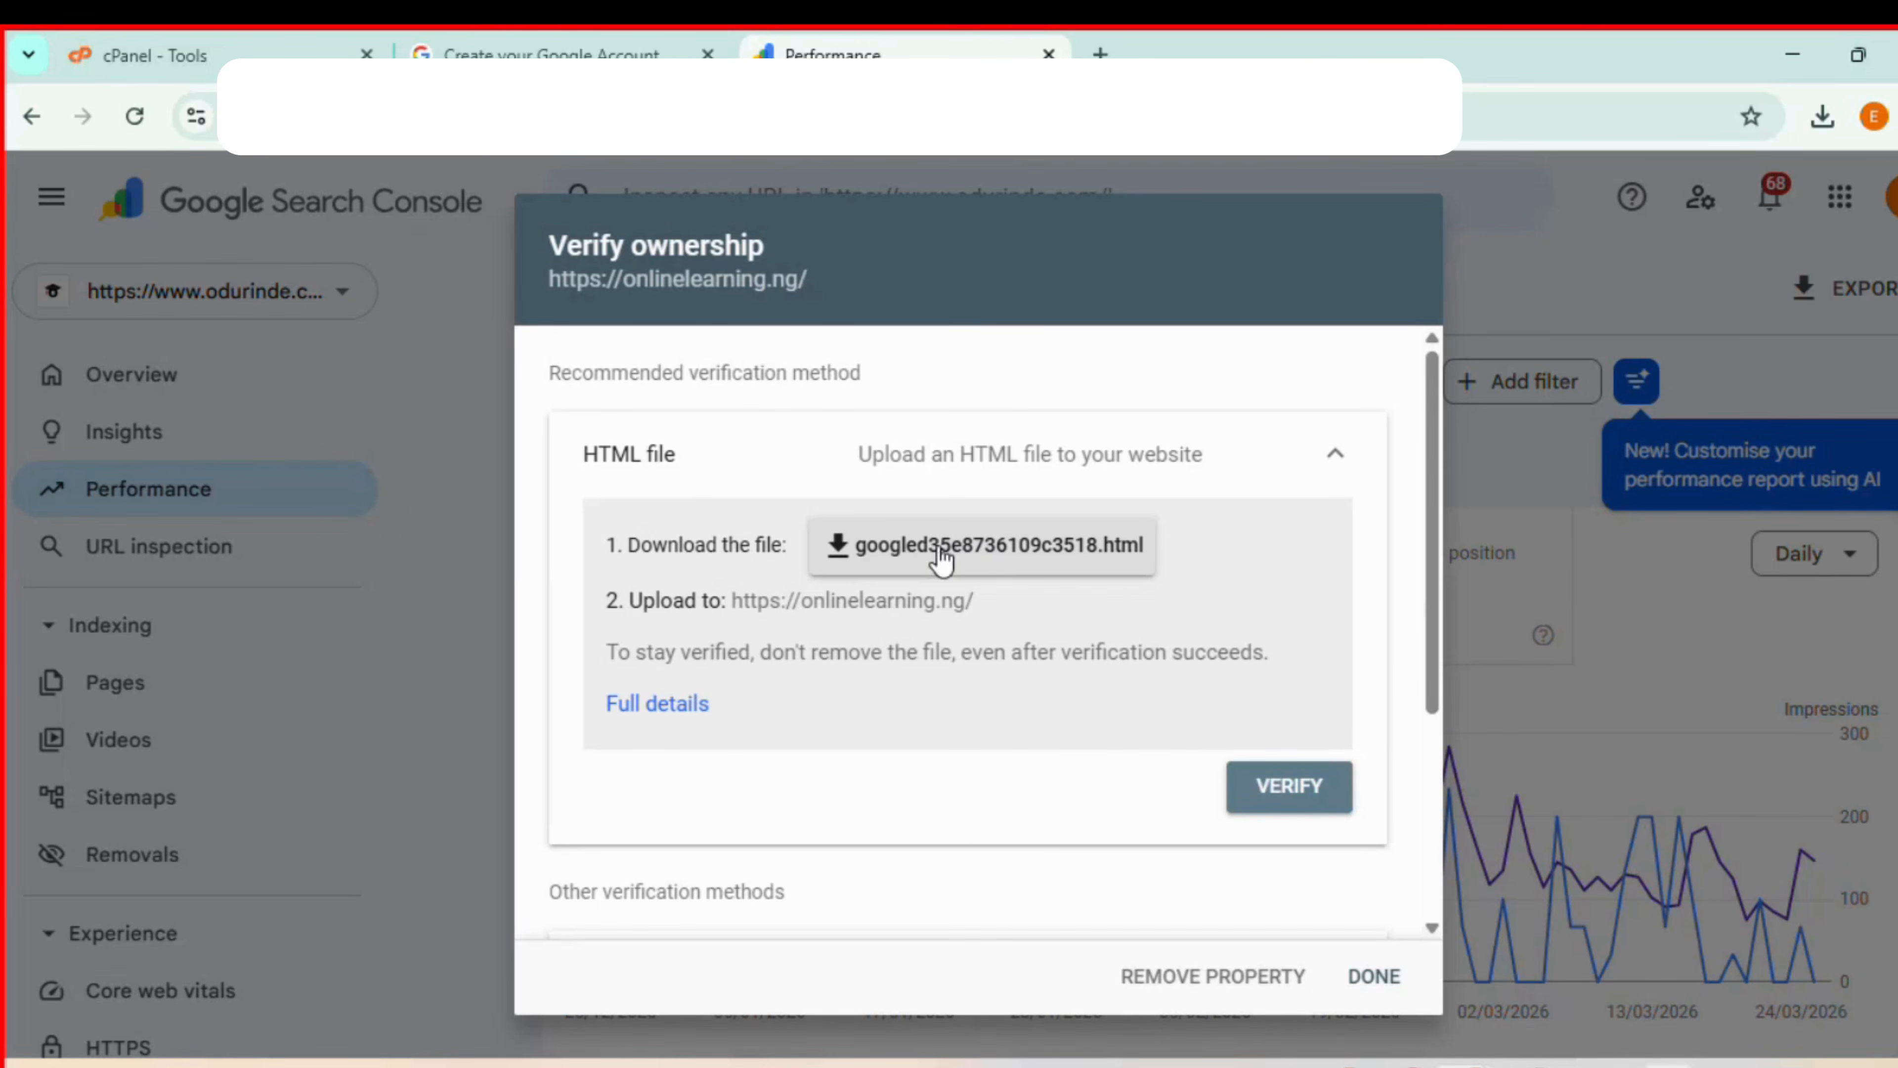
click(954, 559)
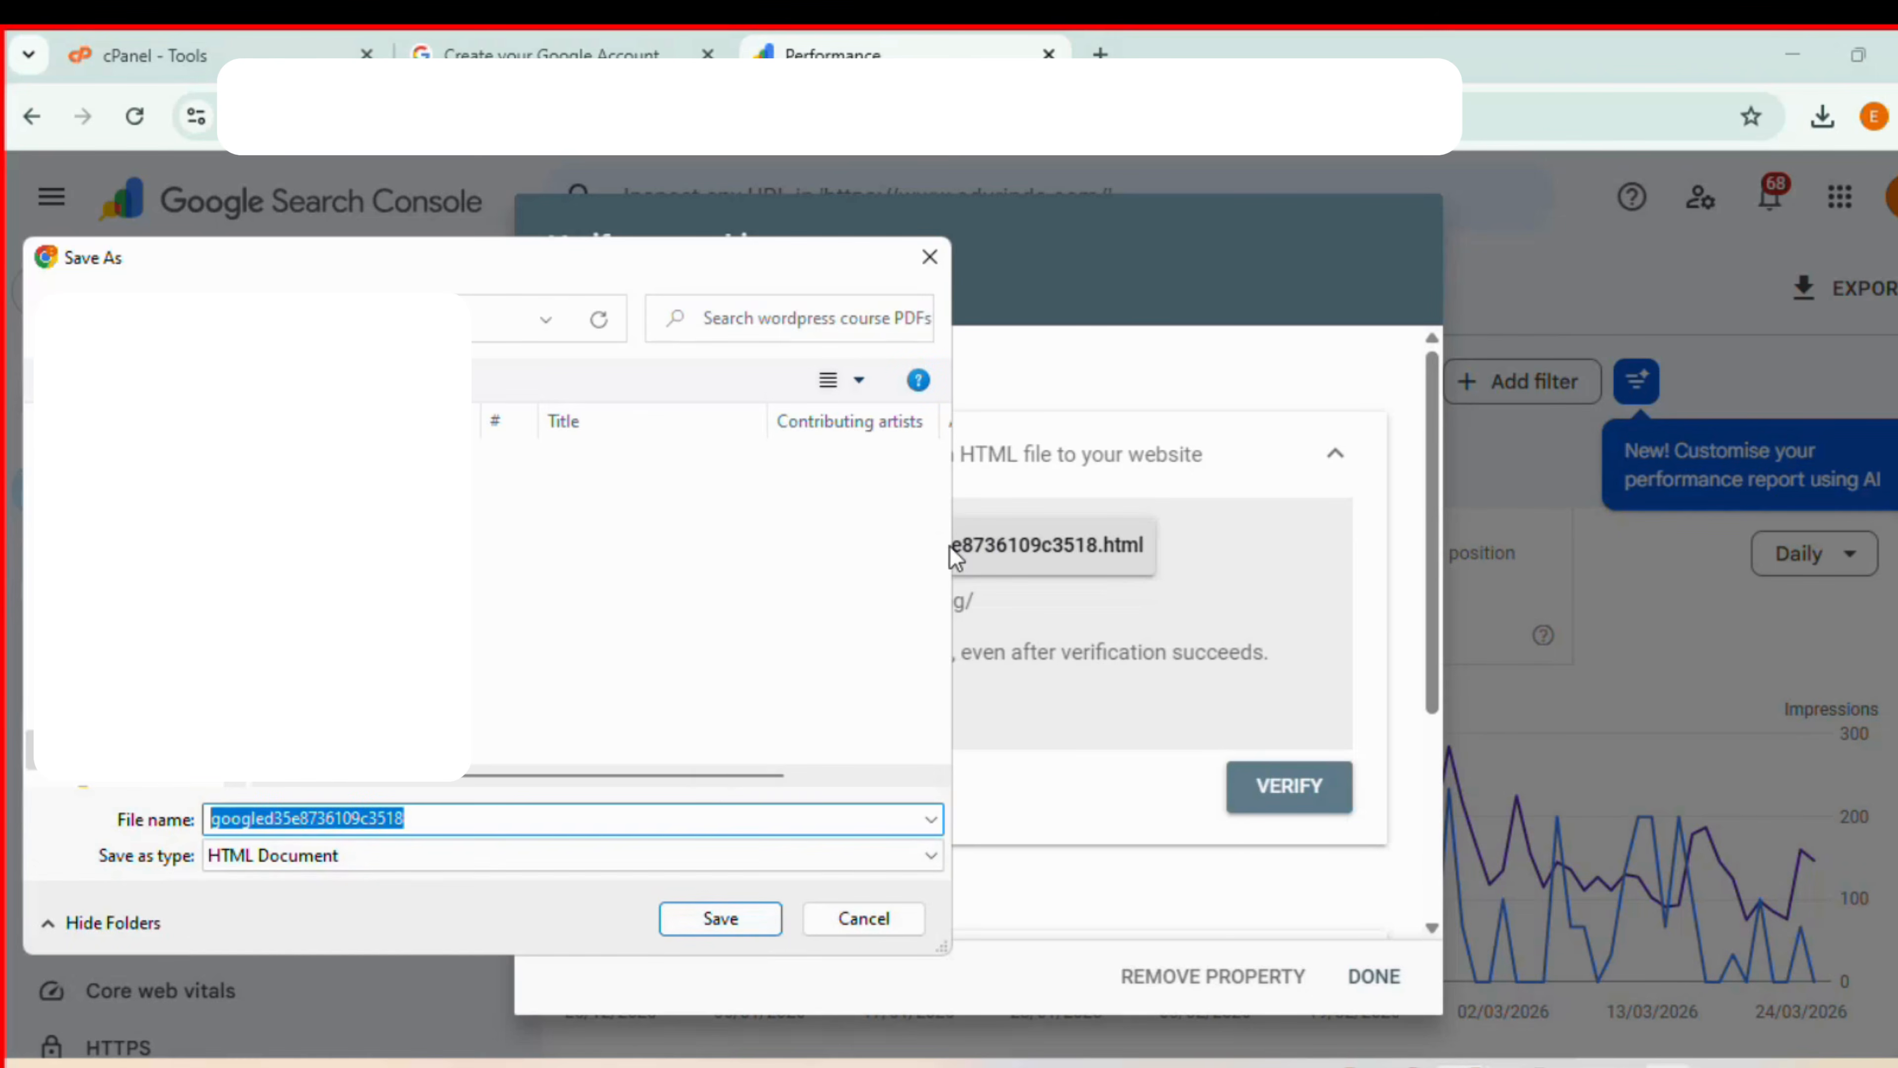
click(737, 909)
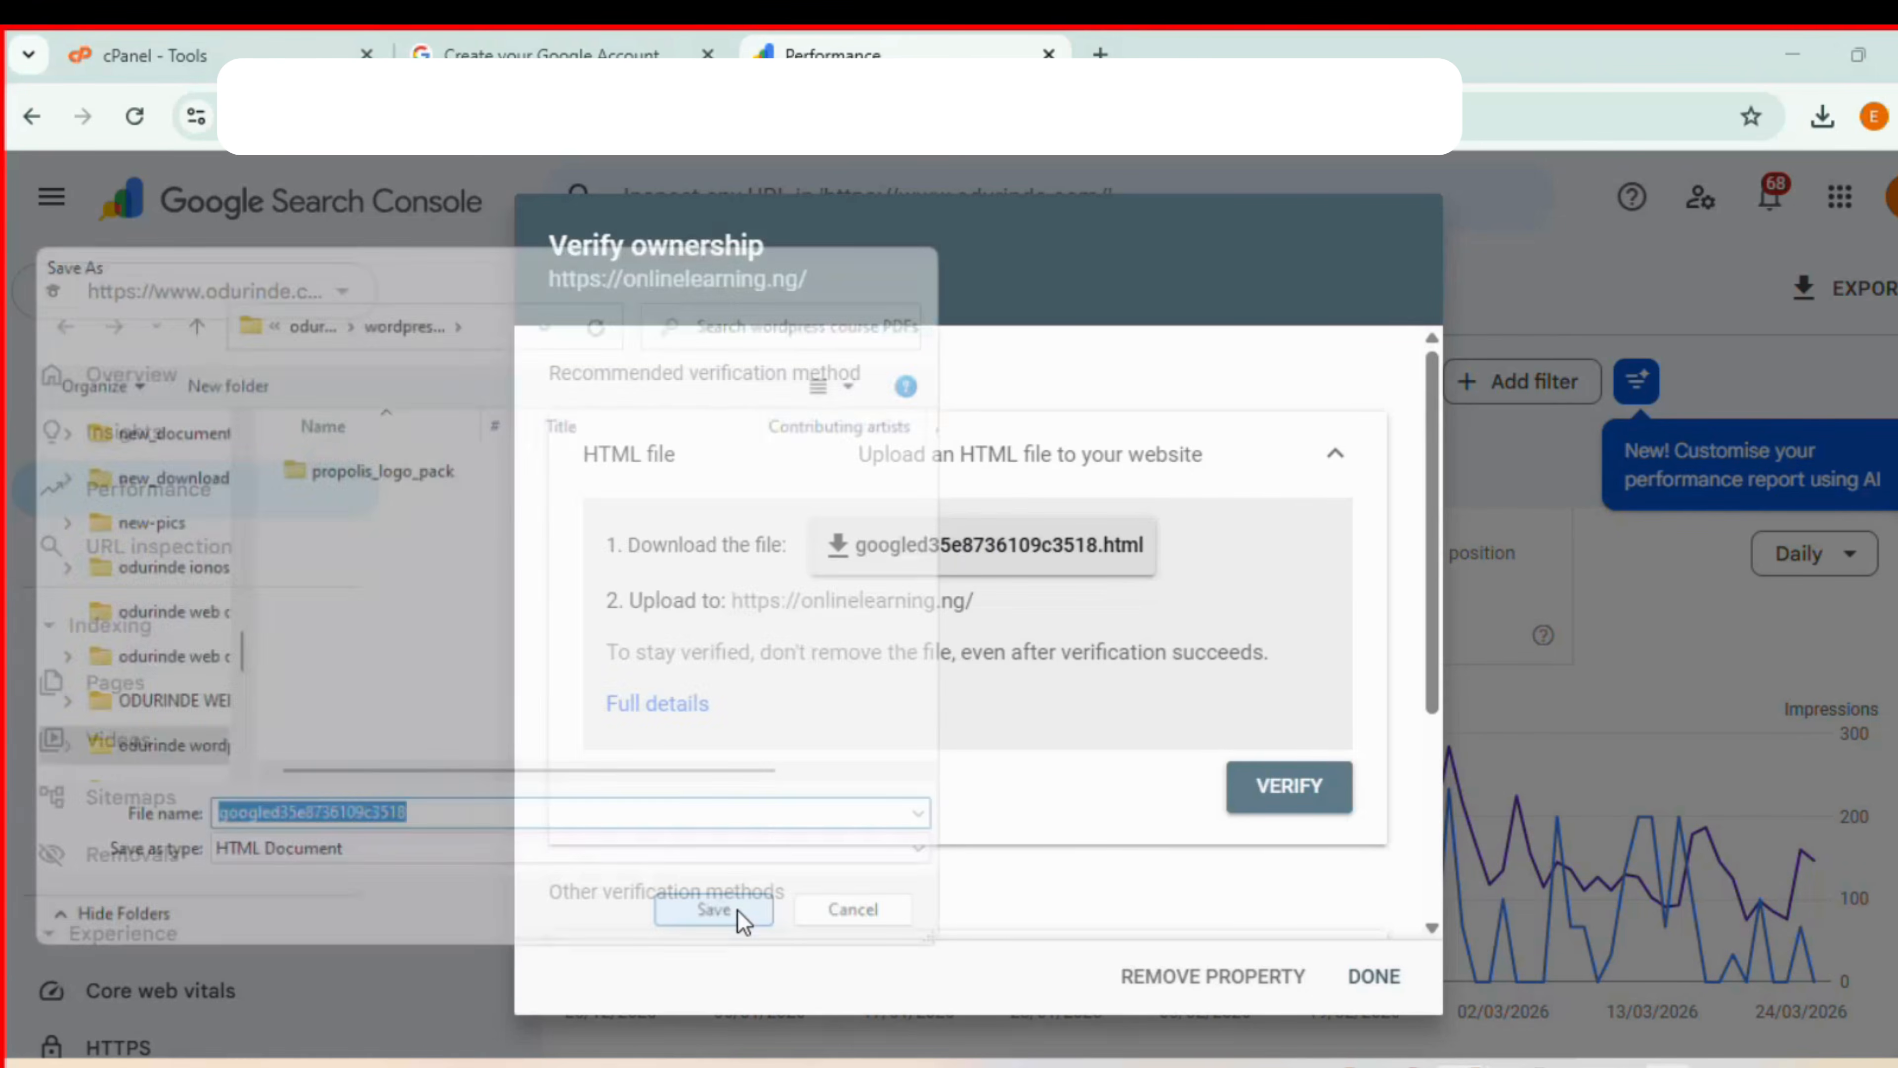
mouse_move(1574, 165)
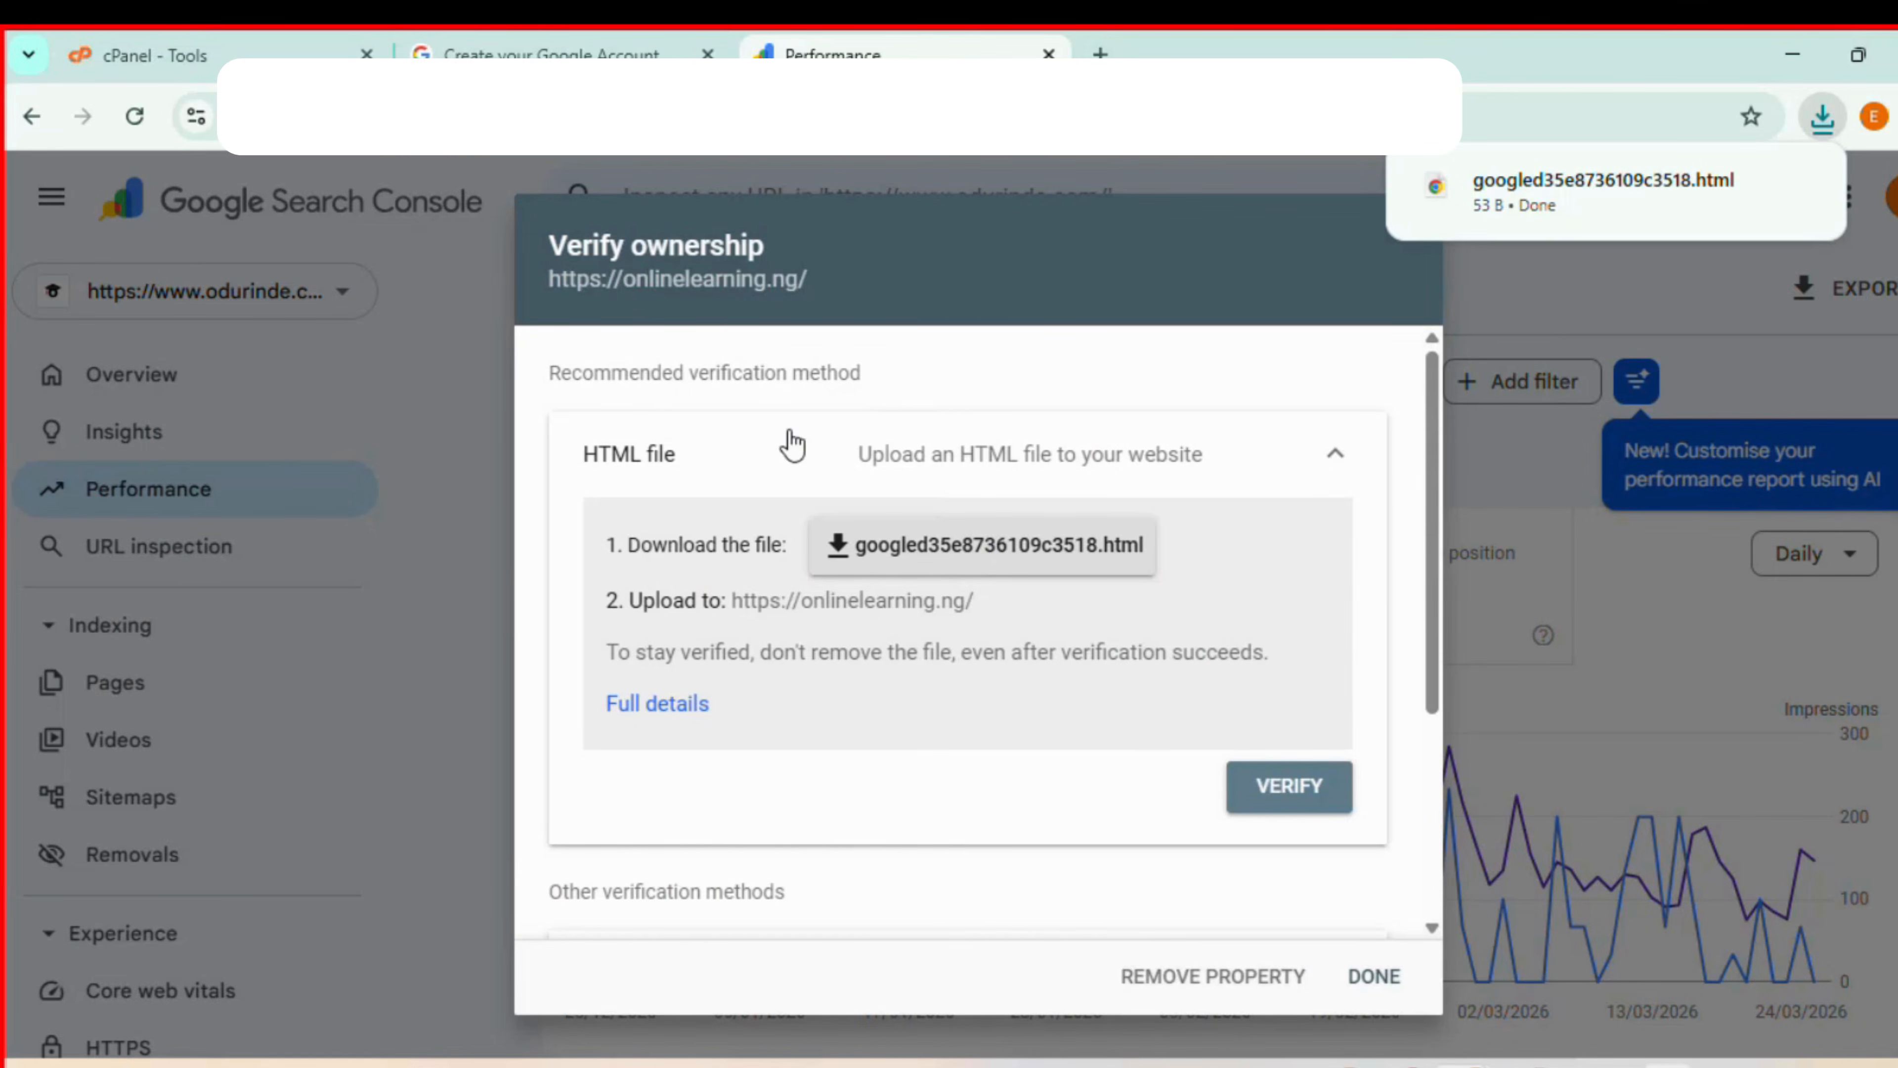
- Switch to cPanel, find the File Manager with the search term "file", and open the public_html folder in it
click(191, 54)
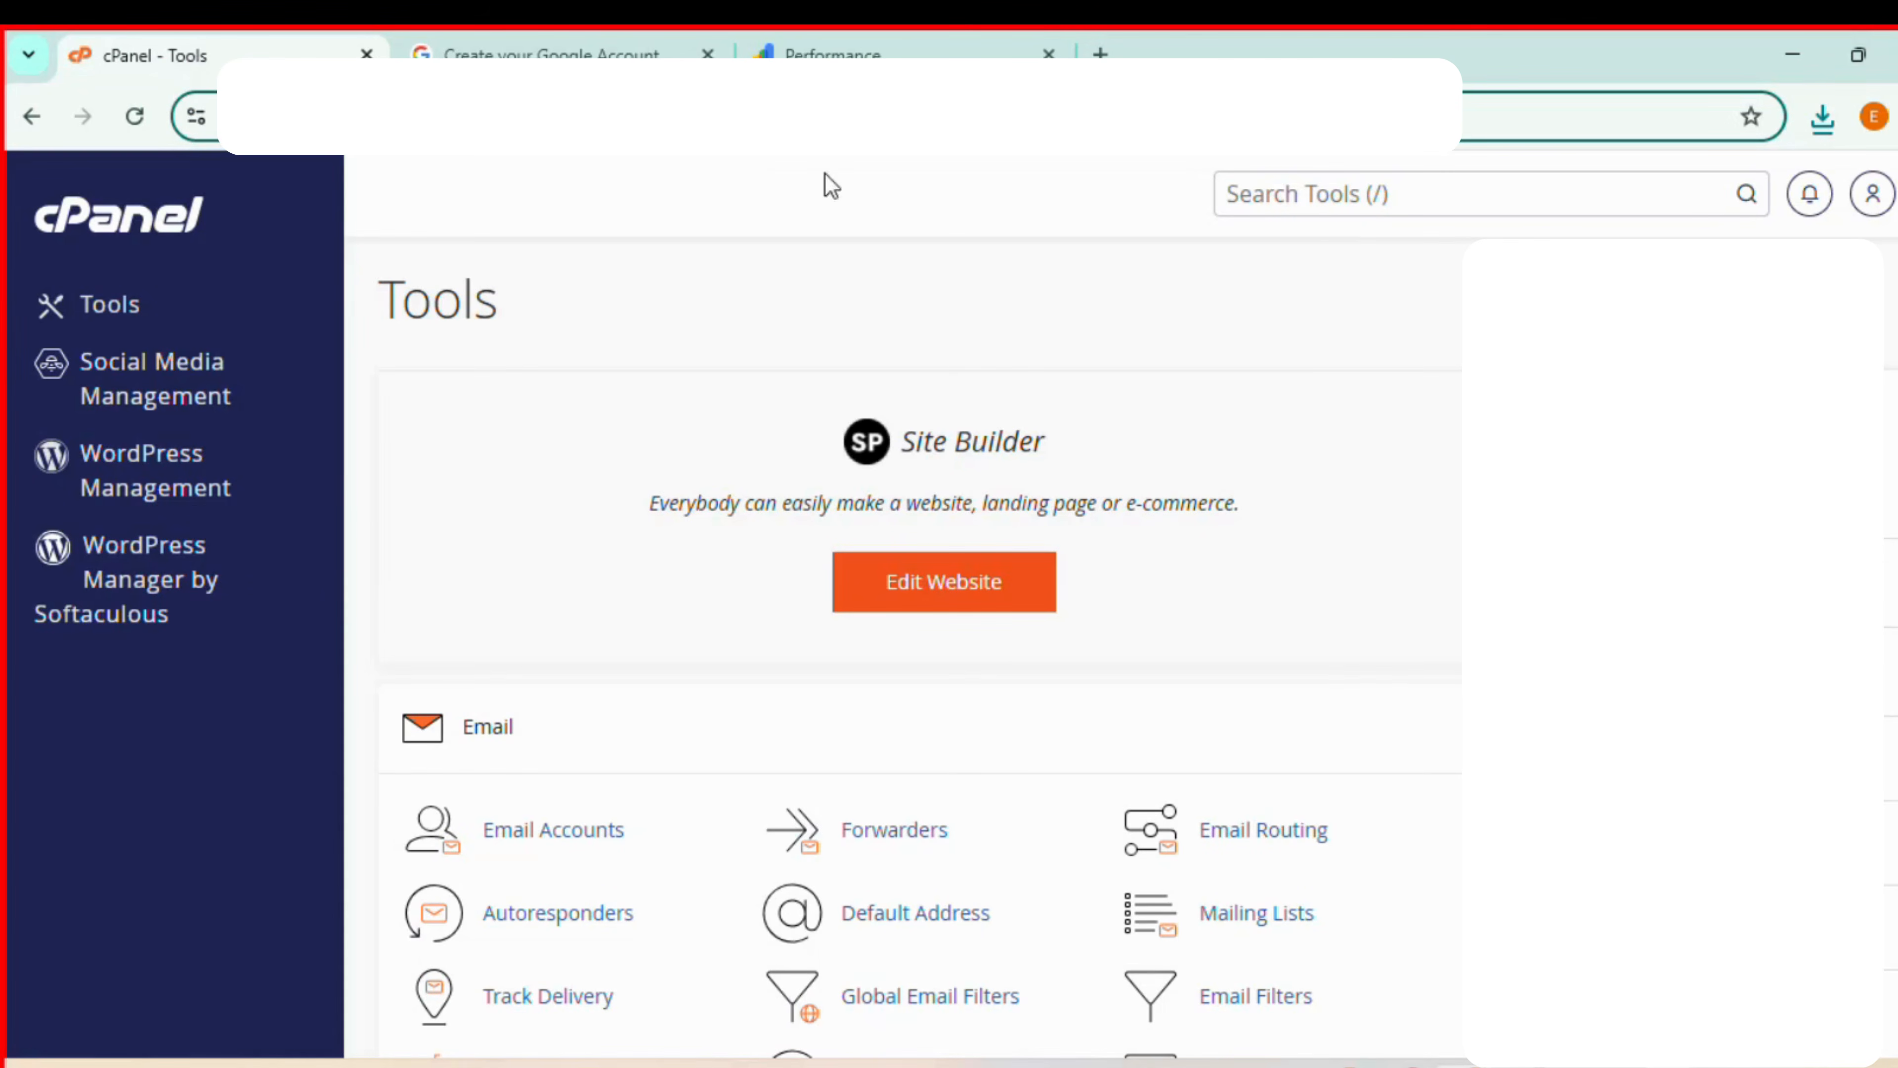
click(1316, 201)
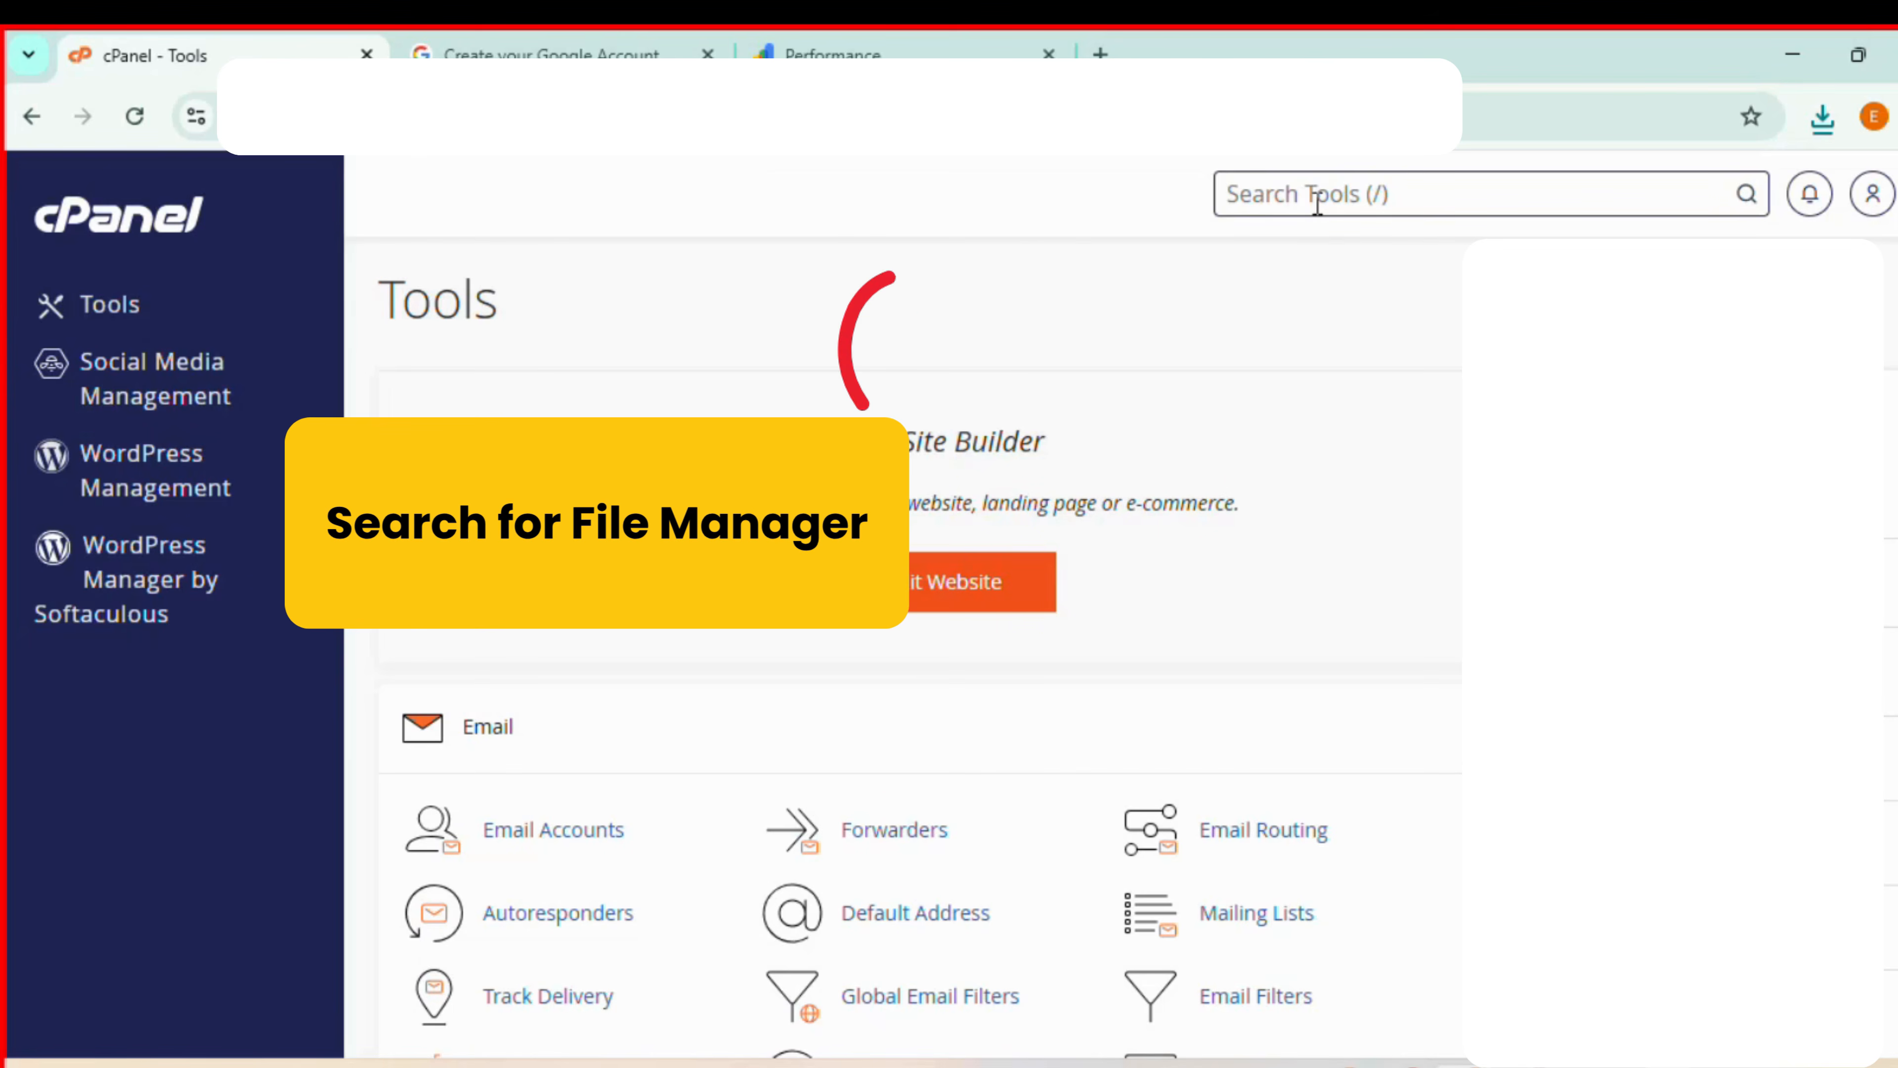
text(file)
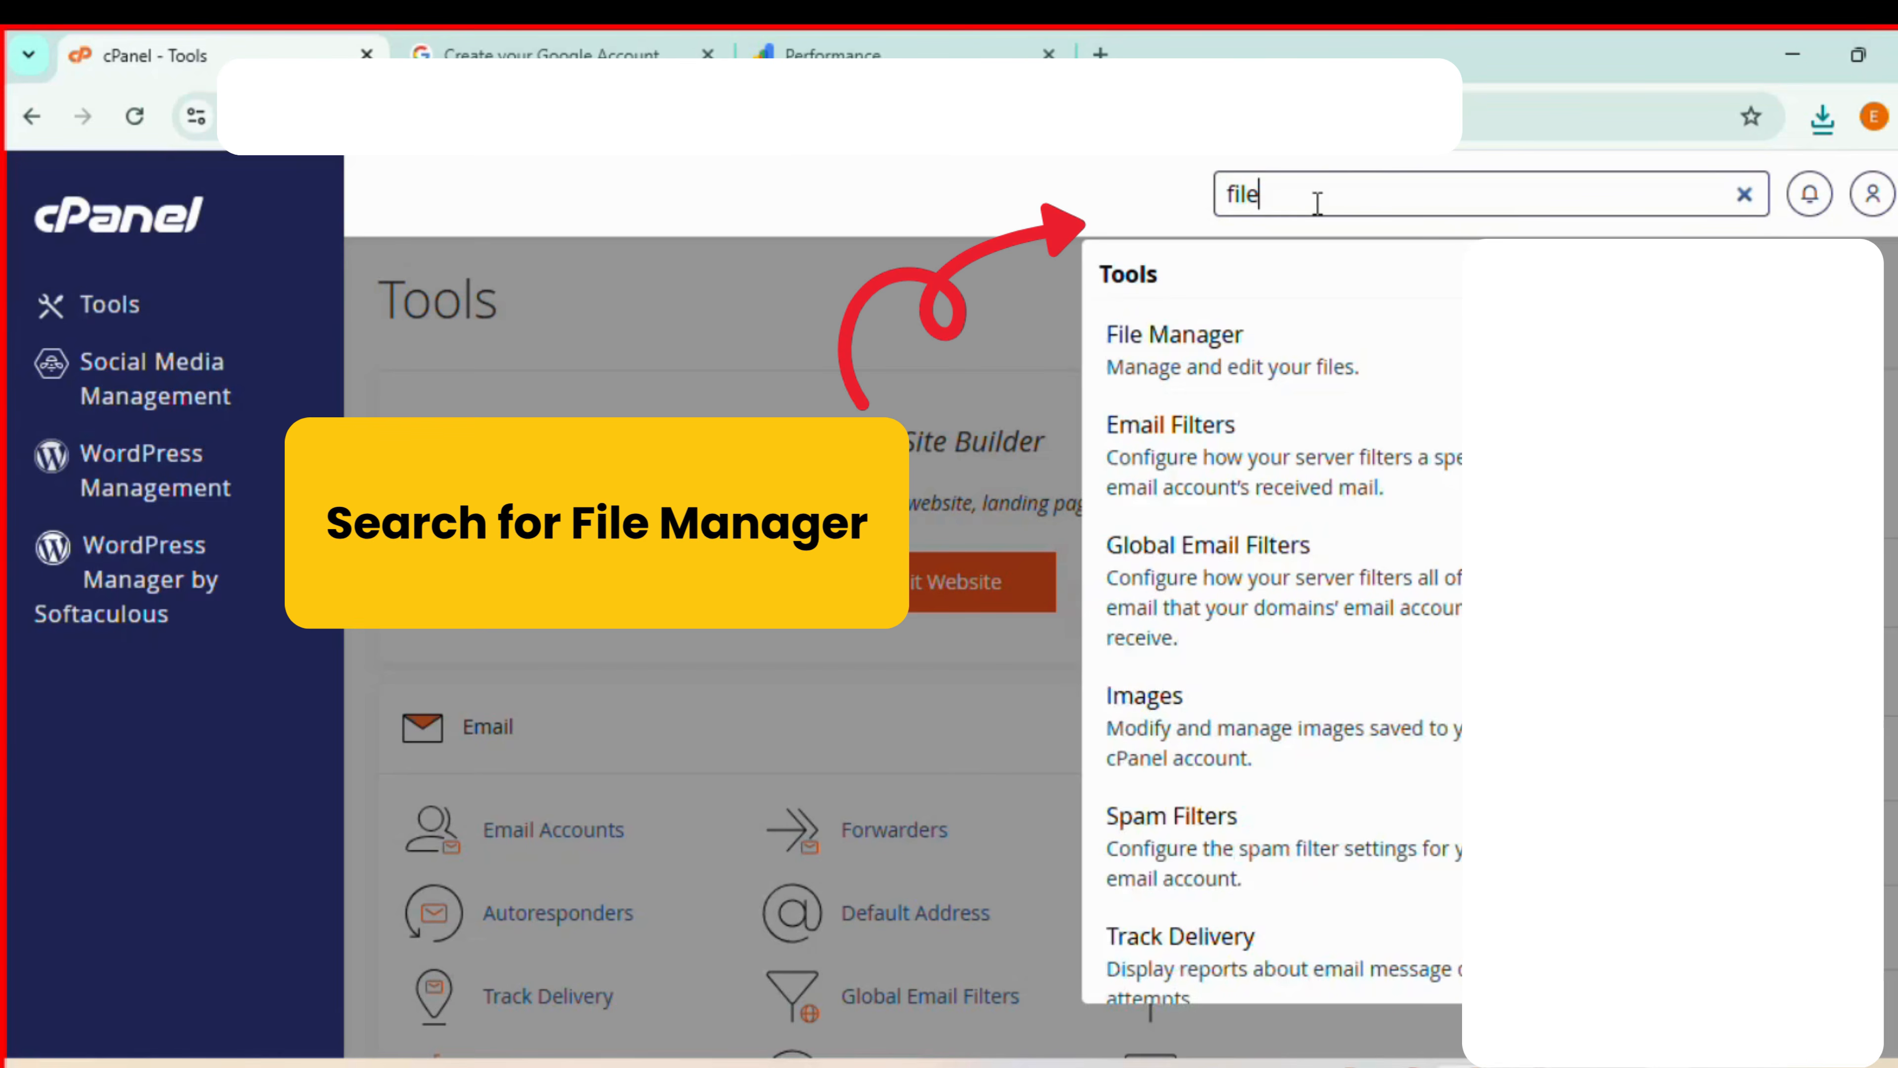
click(1220, 365)
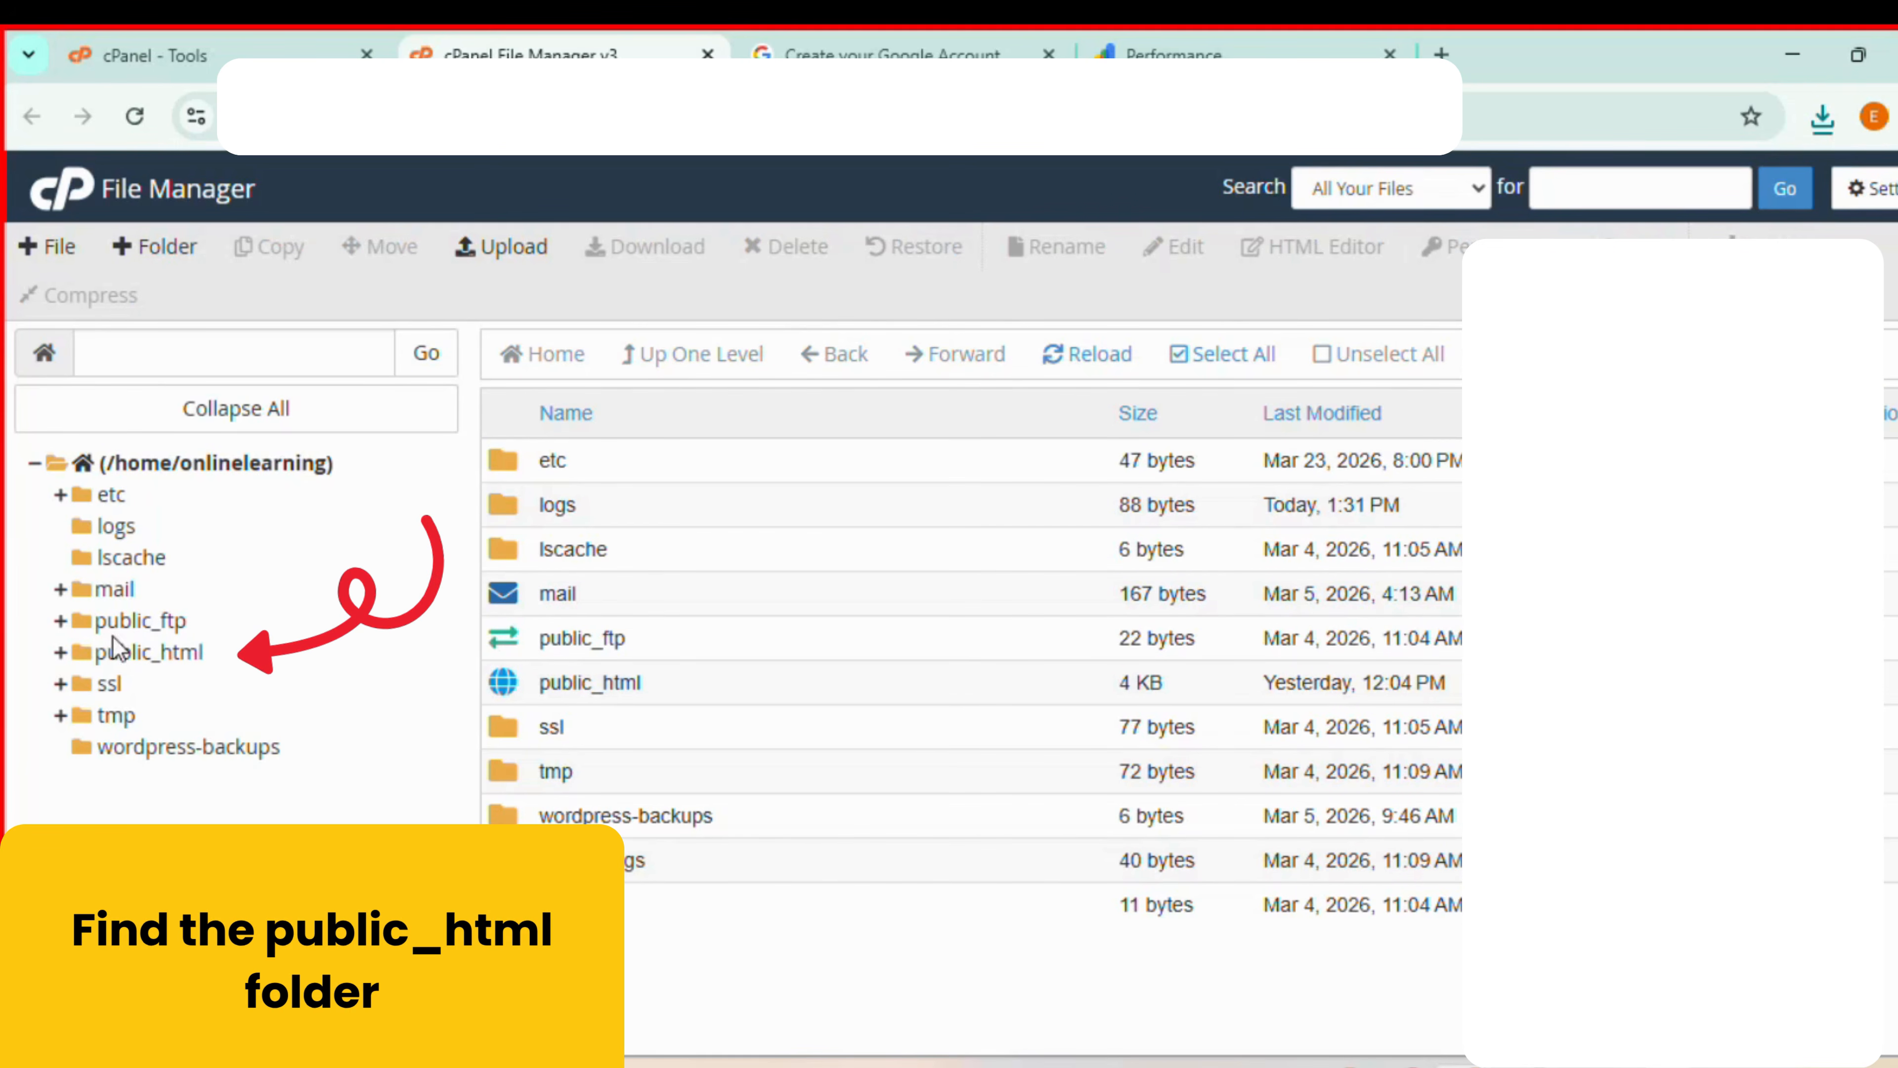
click(109, 656)
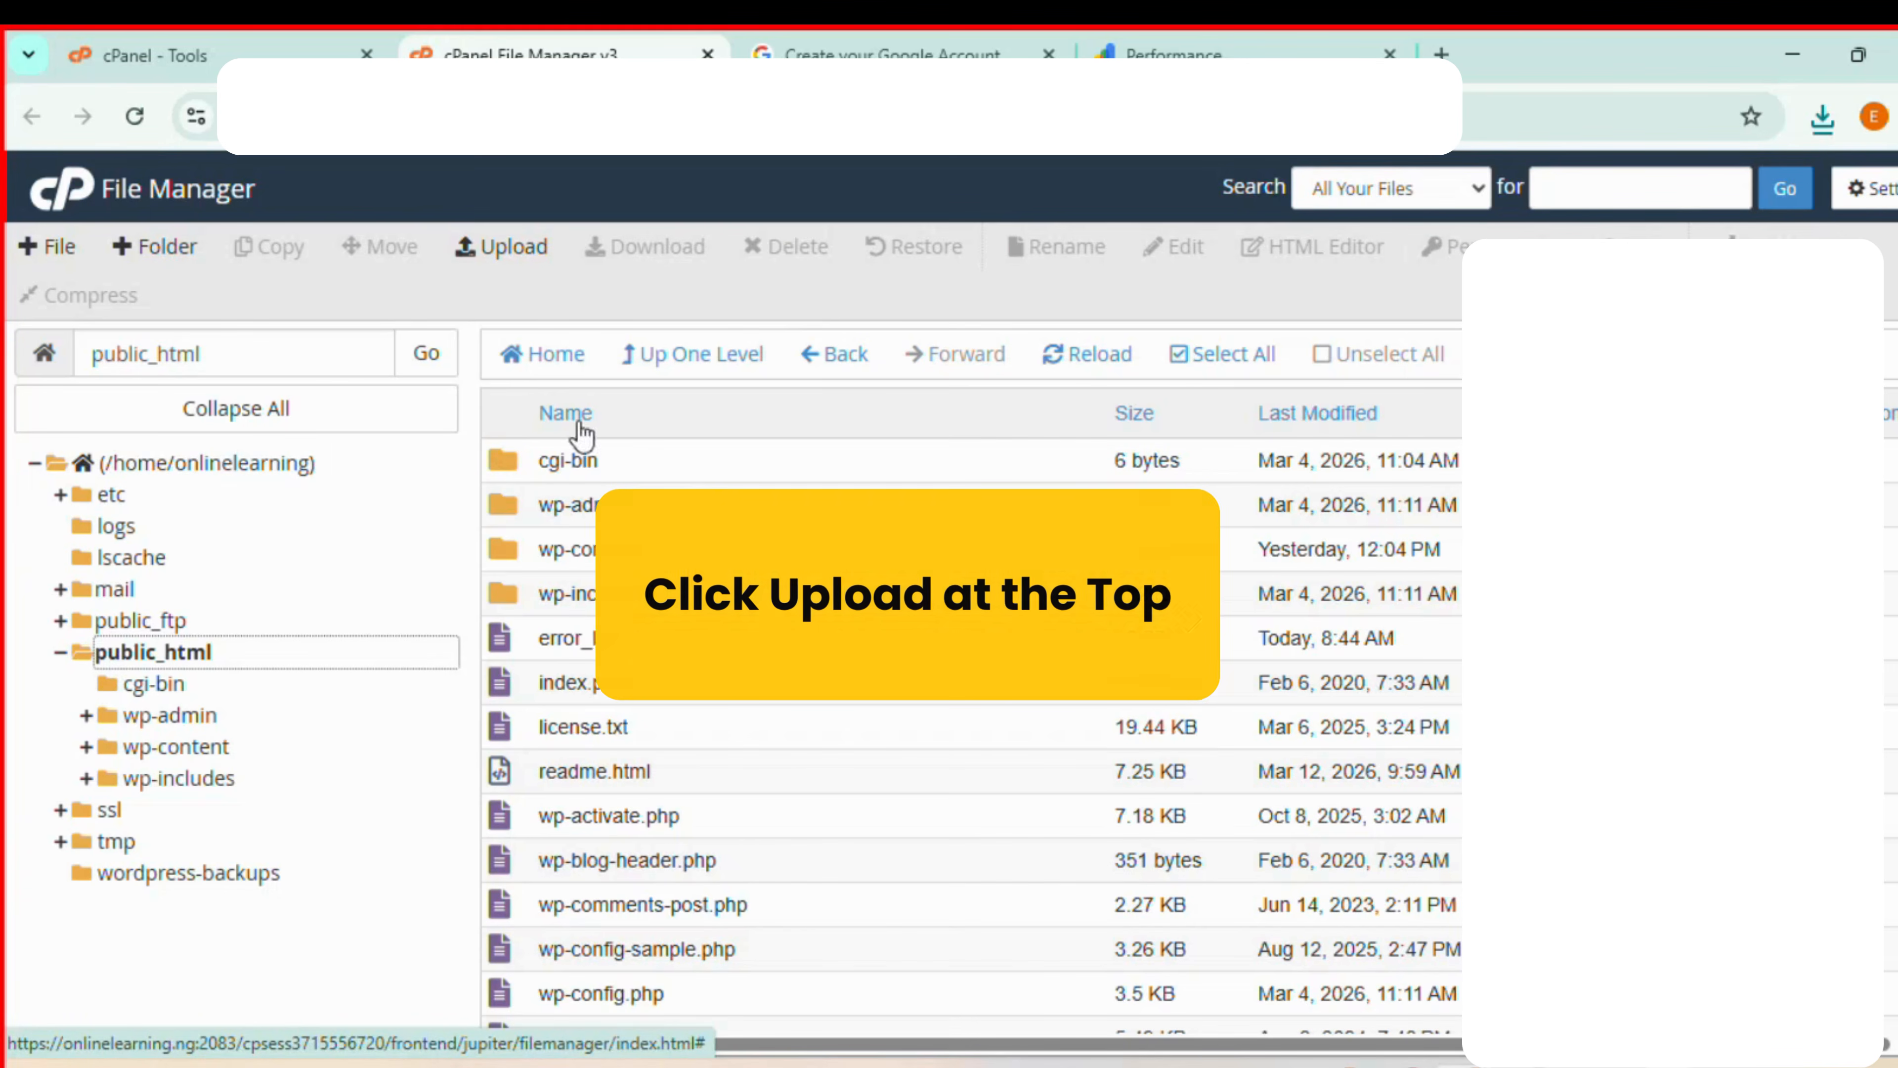
- Upload the downloaded HTML verification file to public_html and return to the folder listing
click(506, 251)
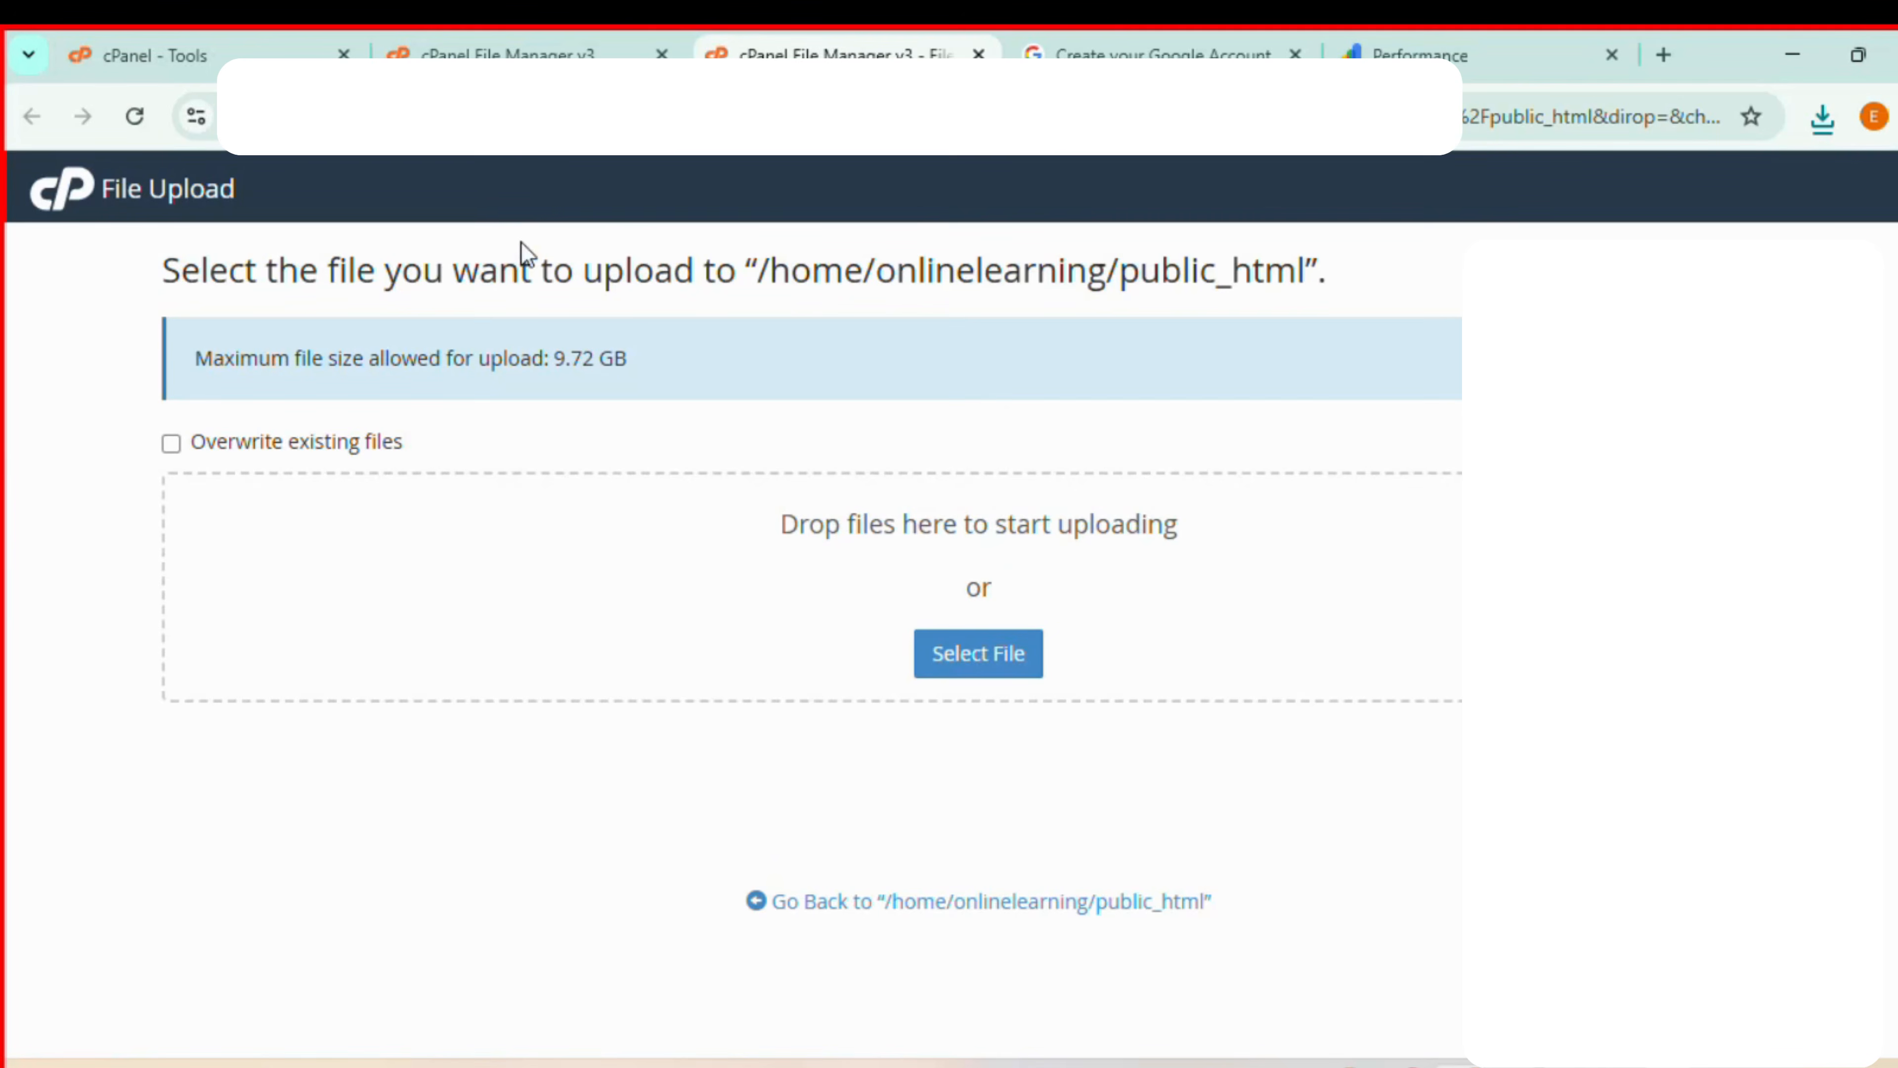
click(1823, 116)
drag(1599, 238, 1018, 570)
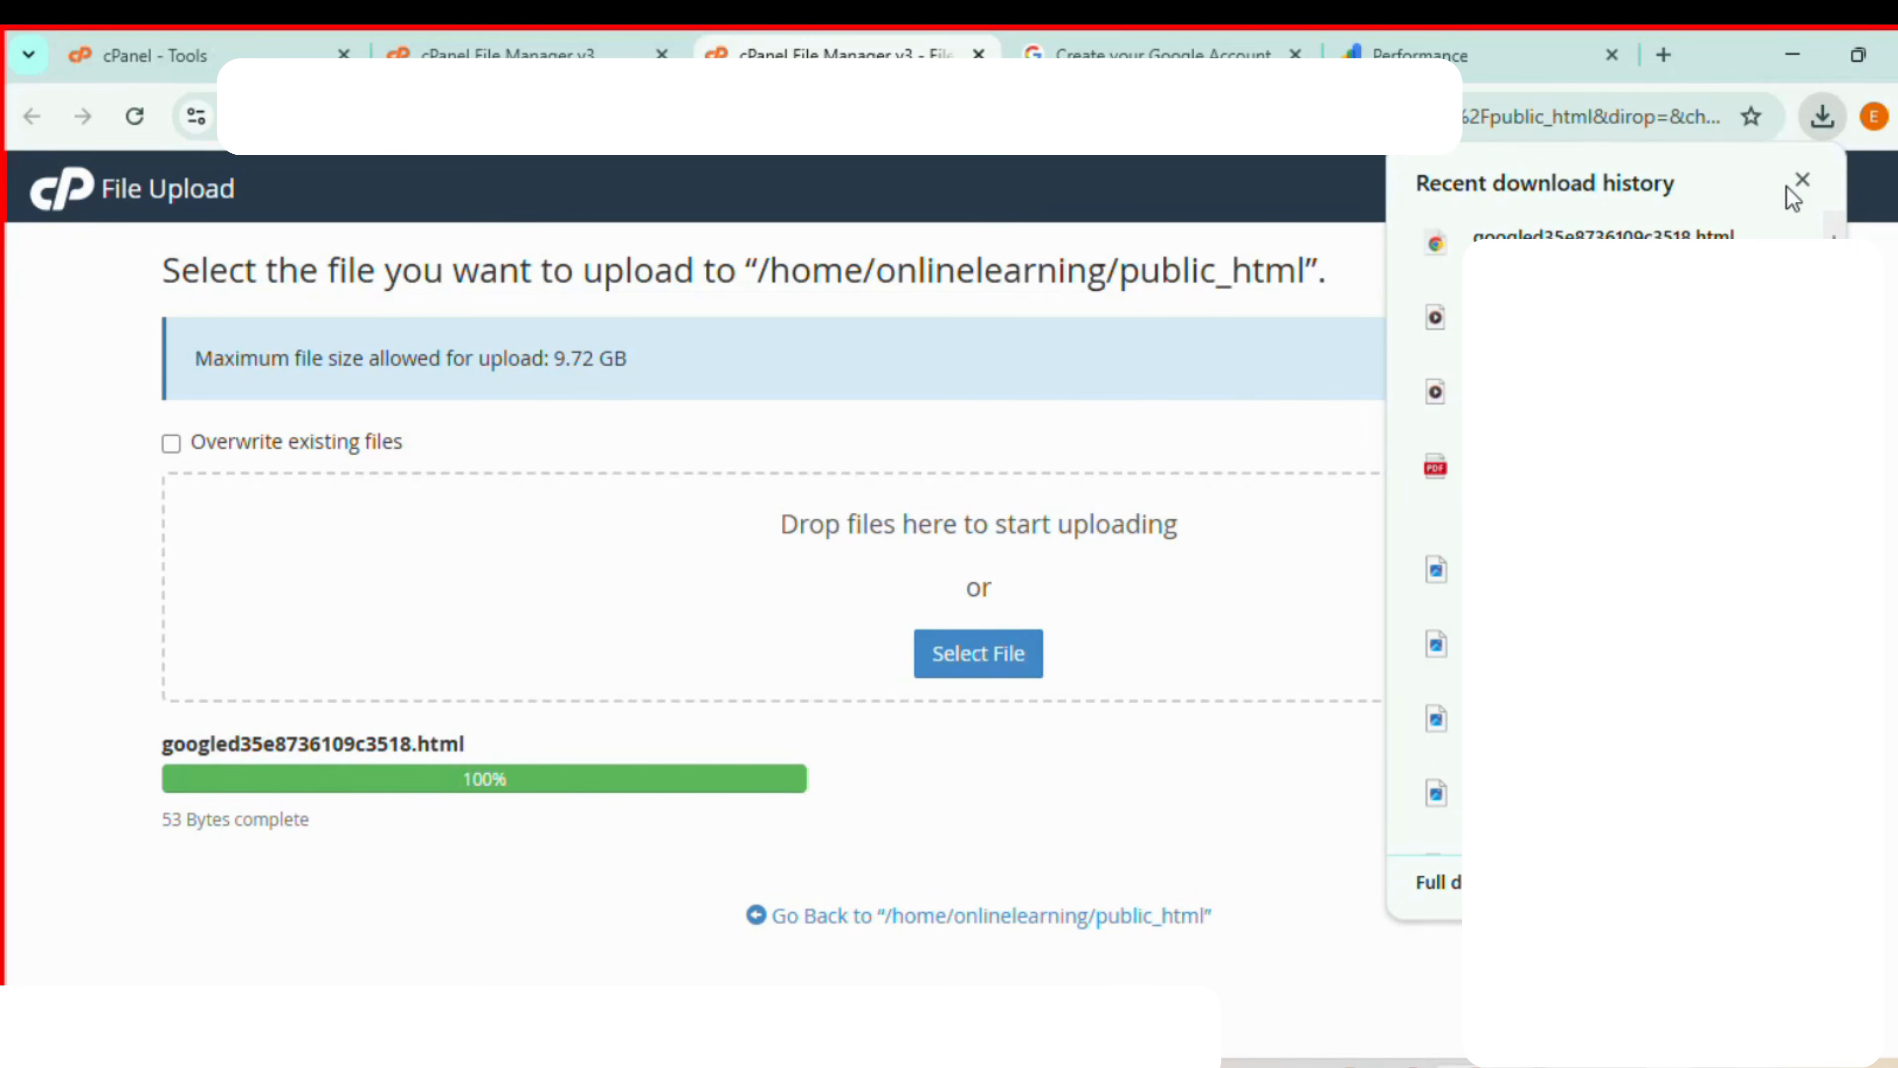
click(1803, 181)
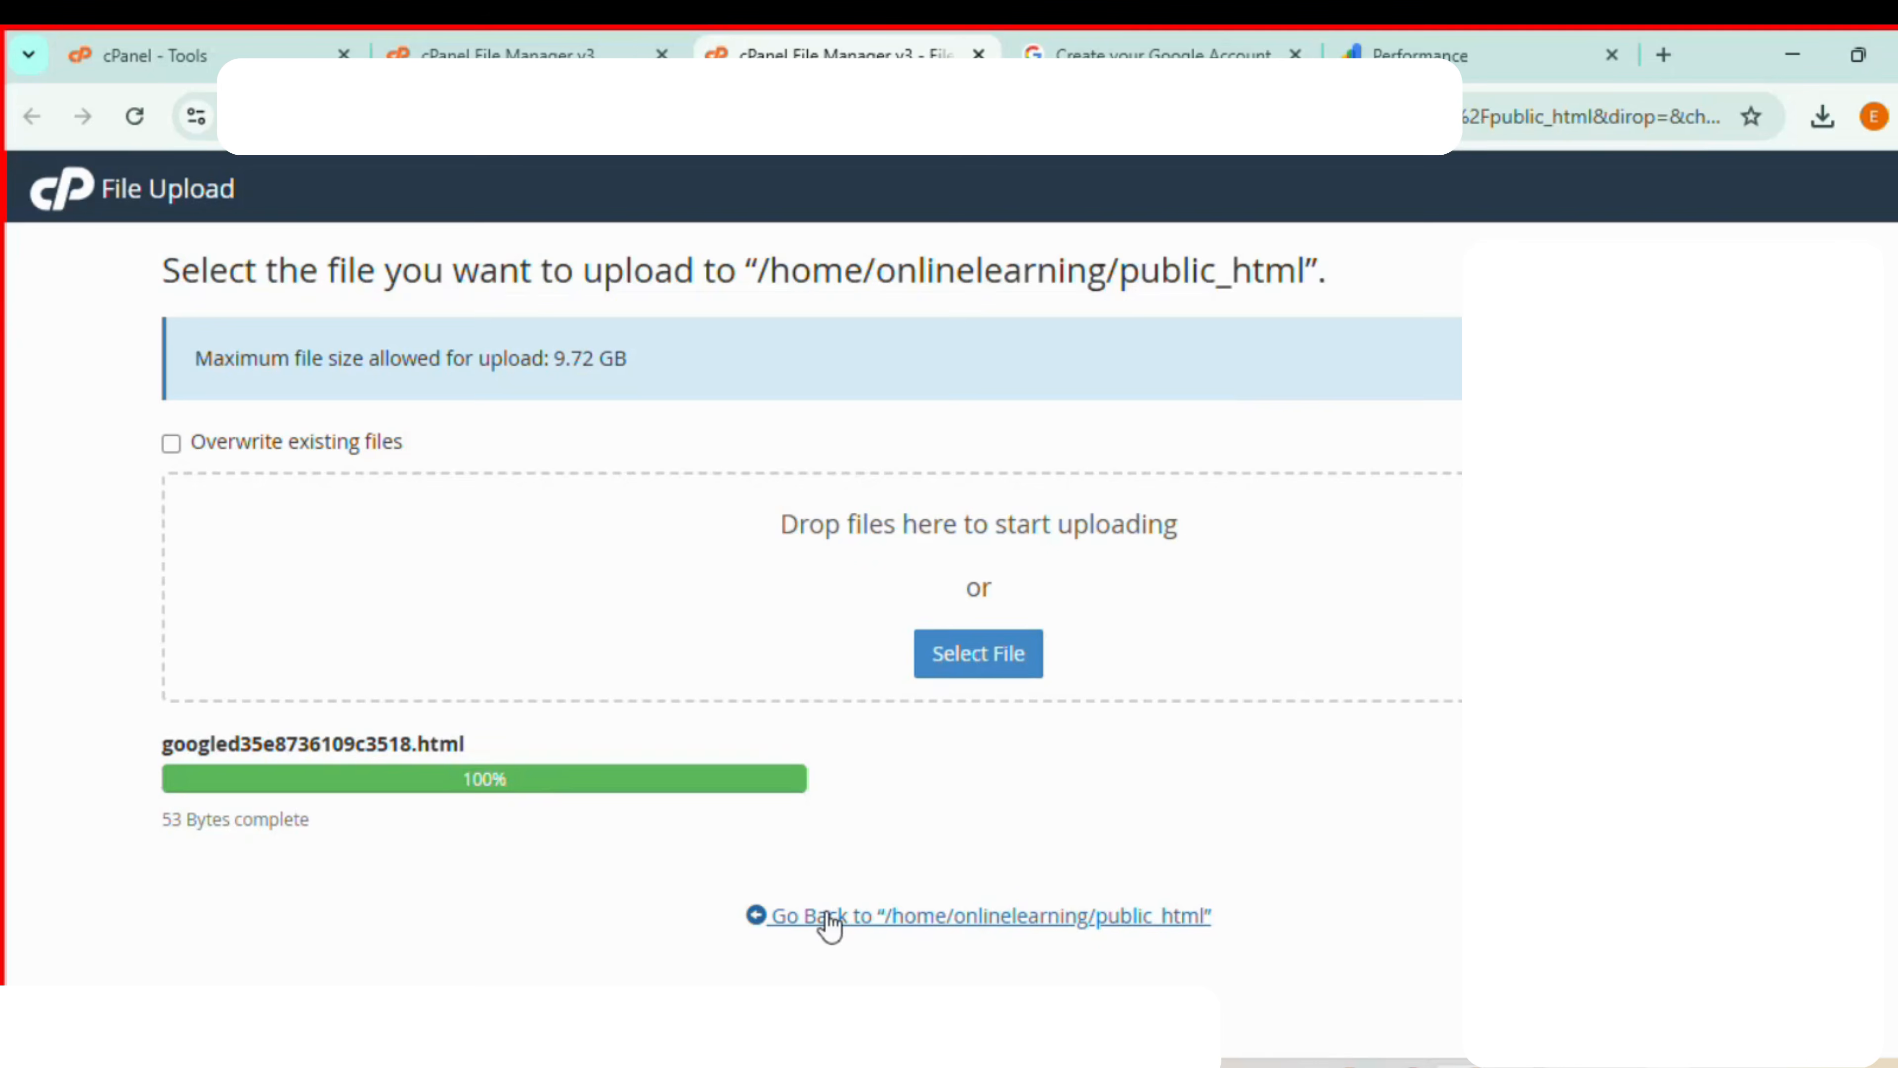
click(862, 930)
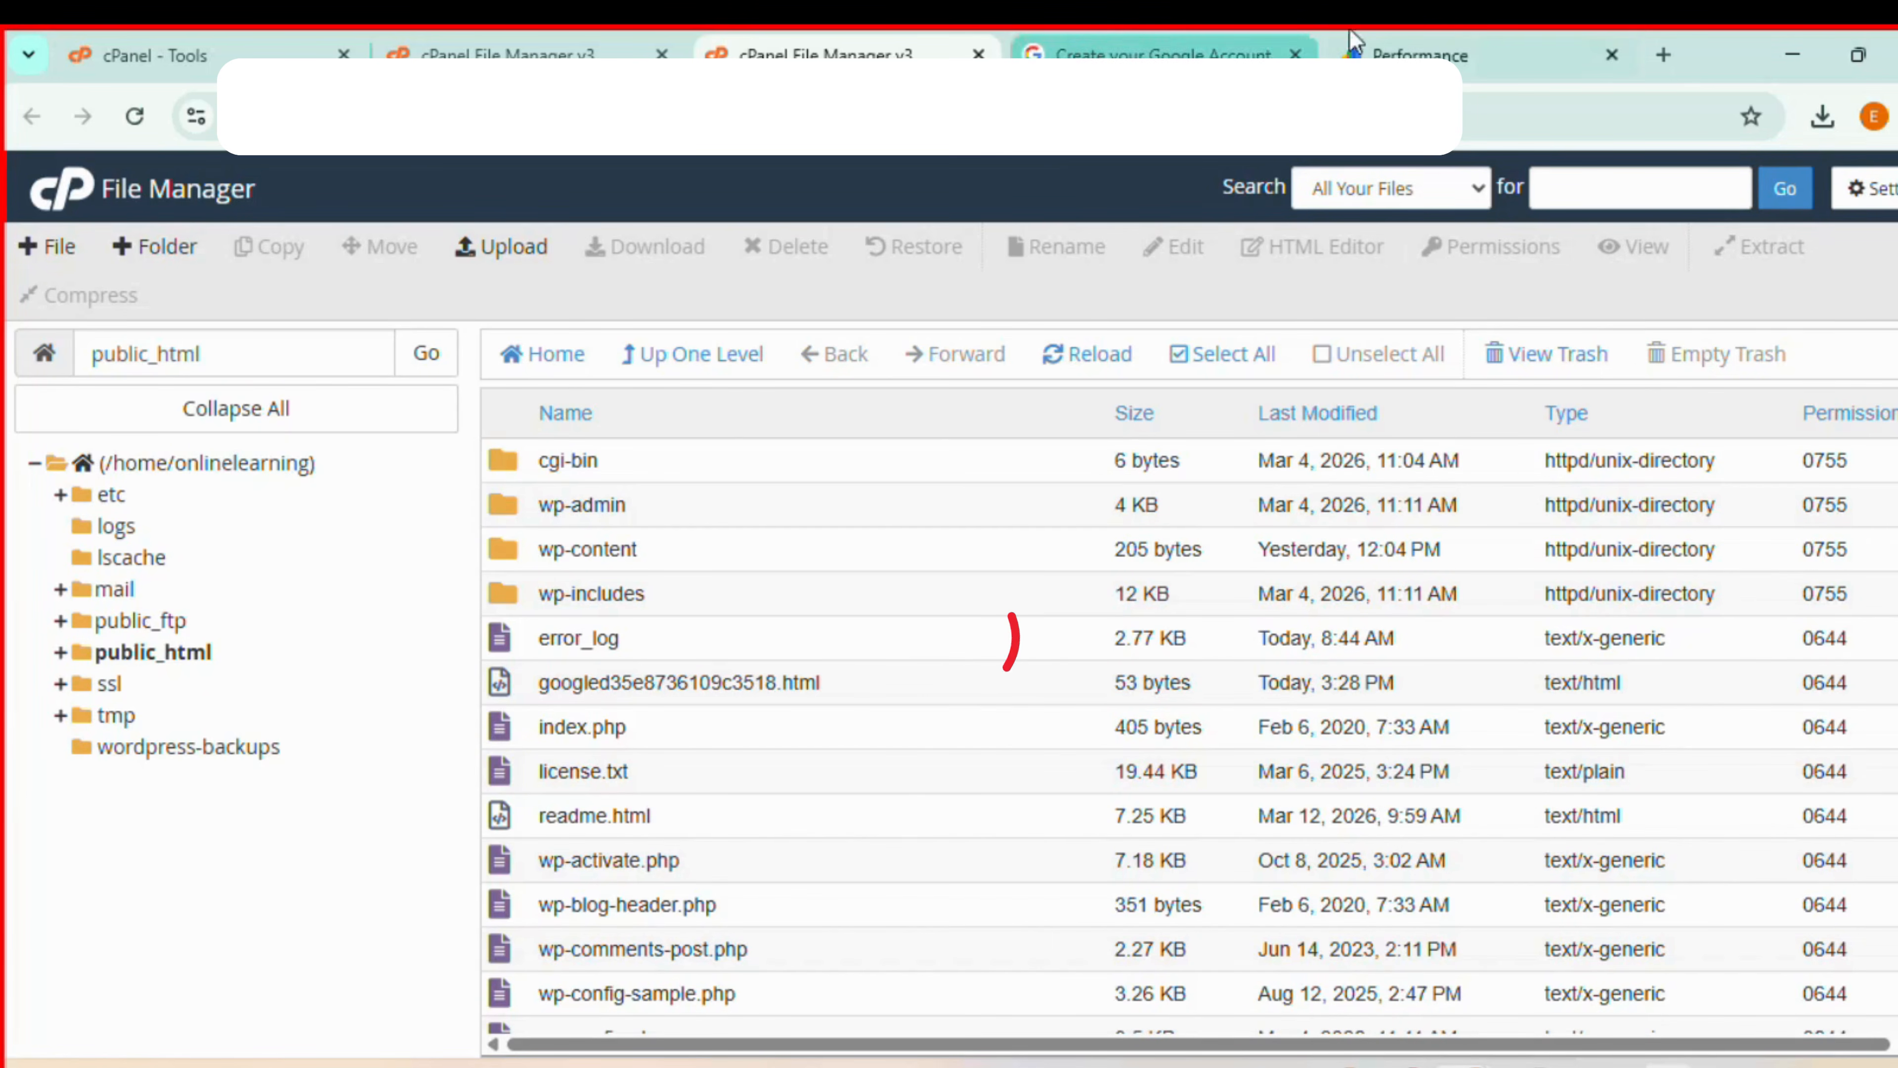
click(1420, 56)
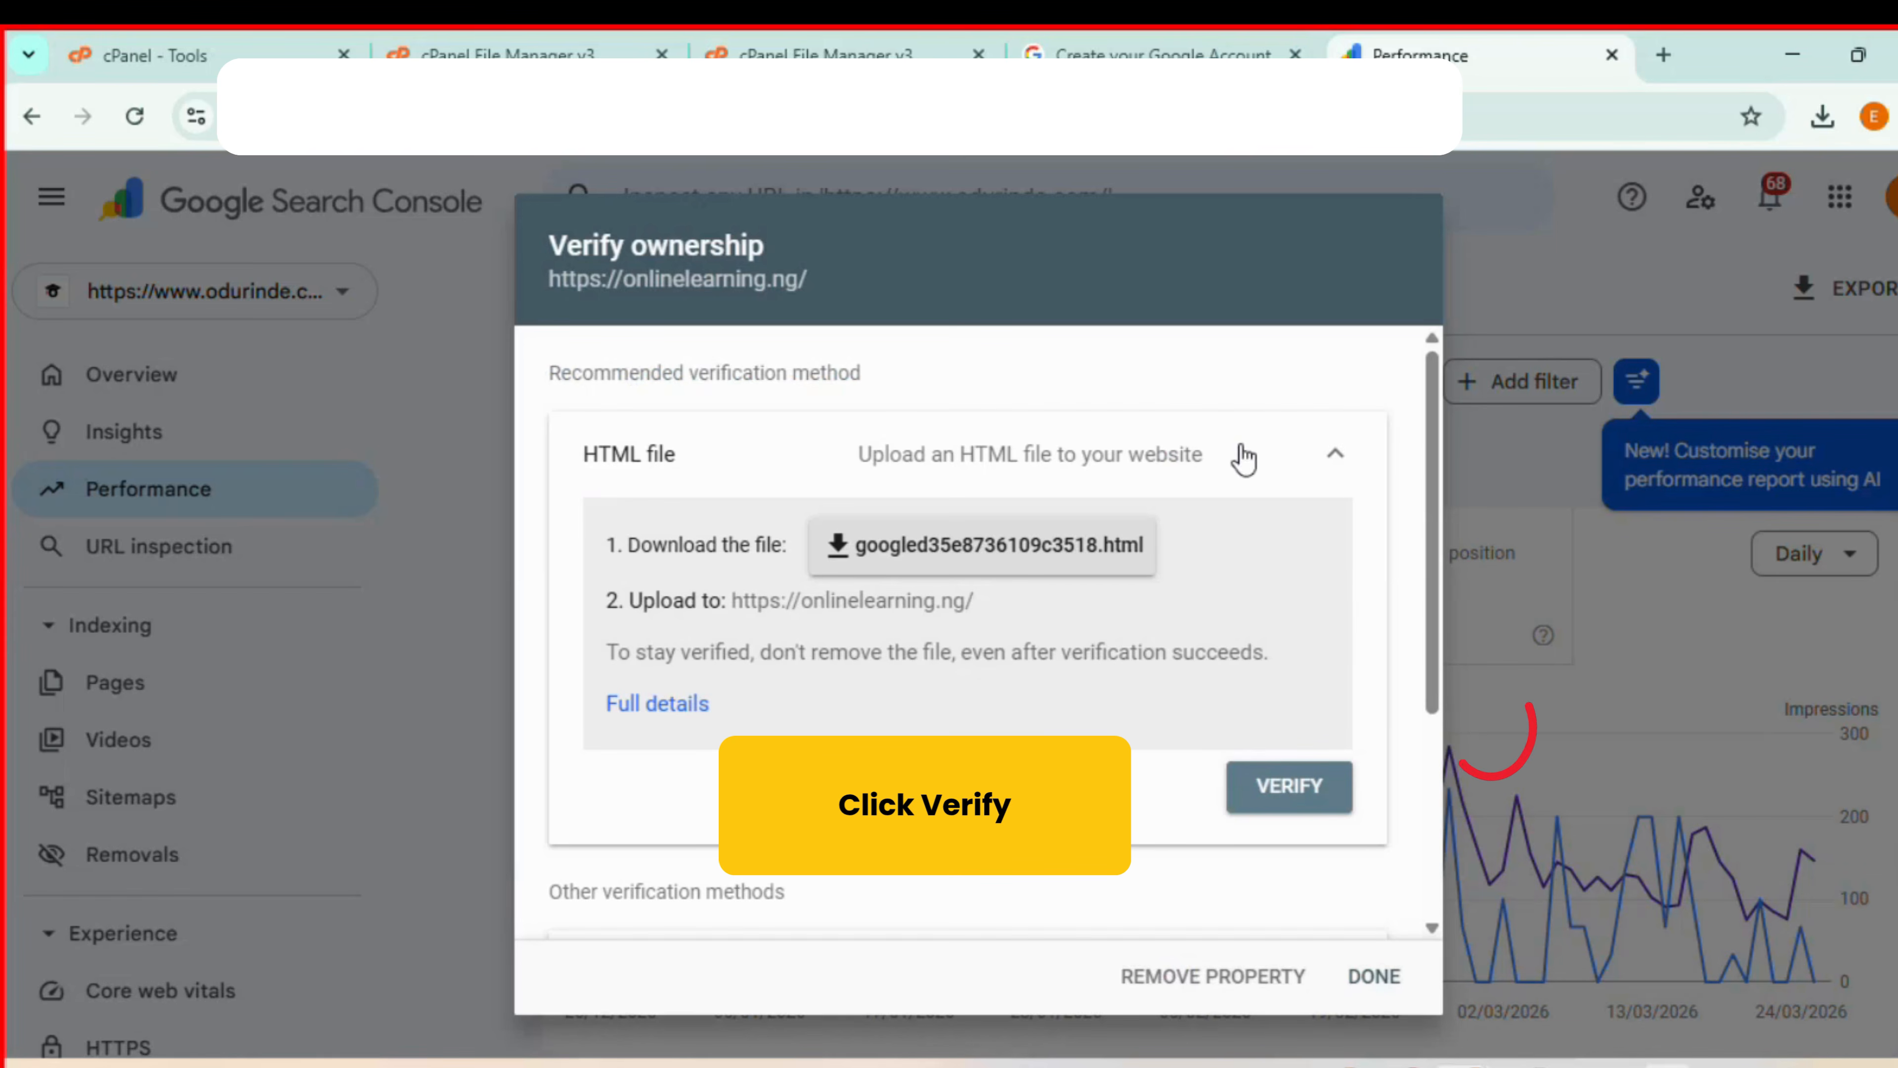
click(1291, 795)
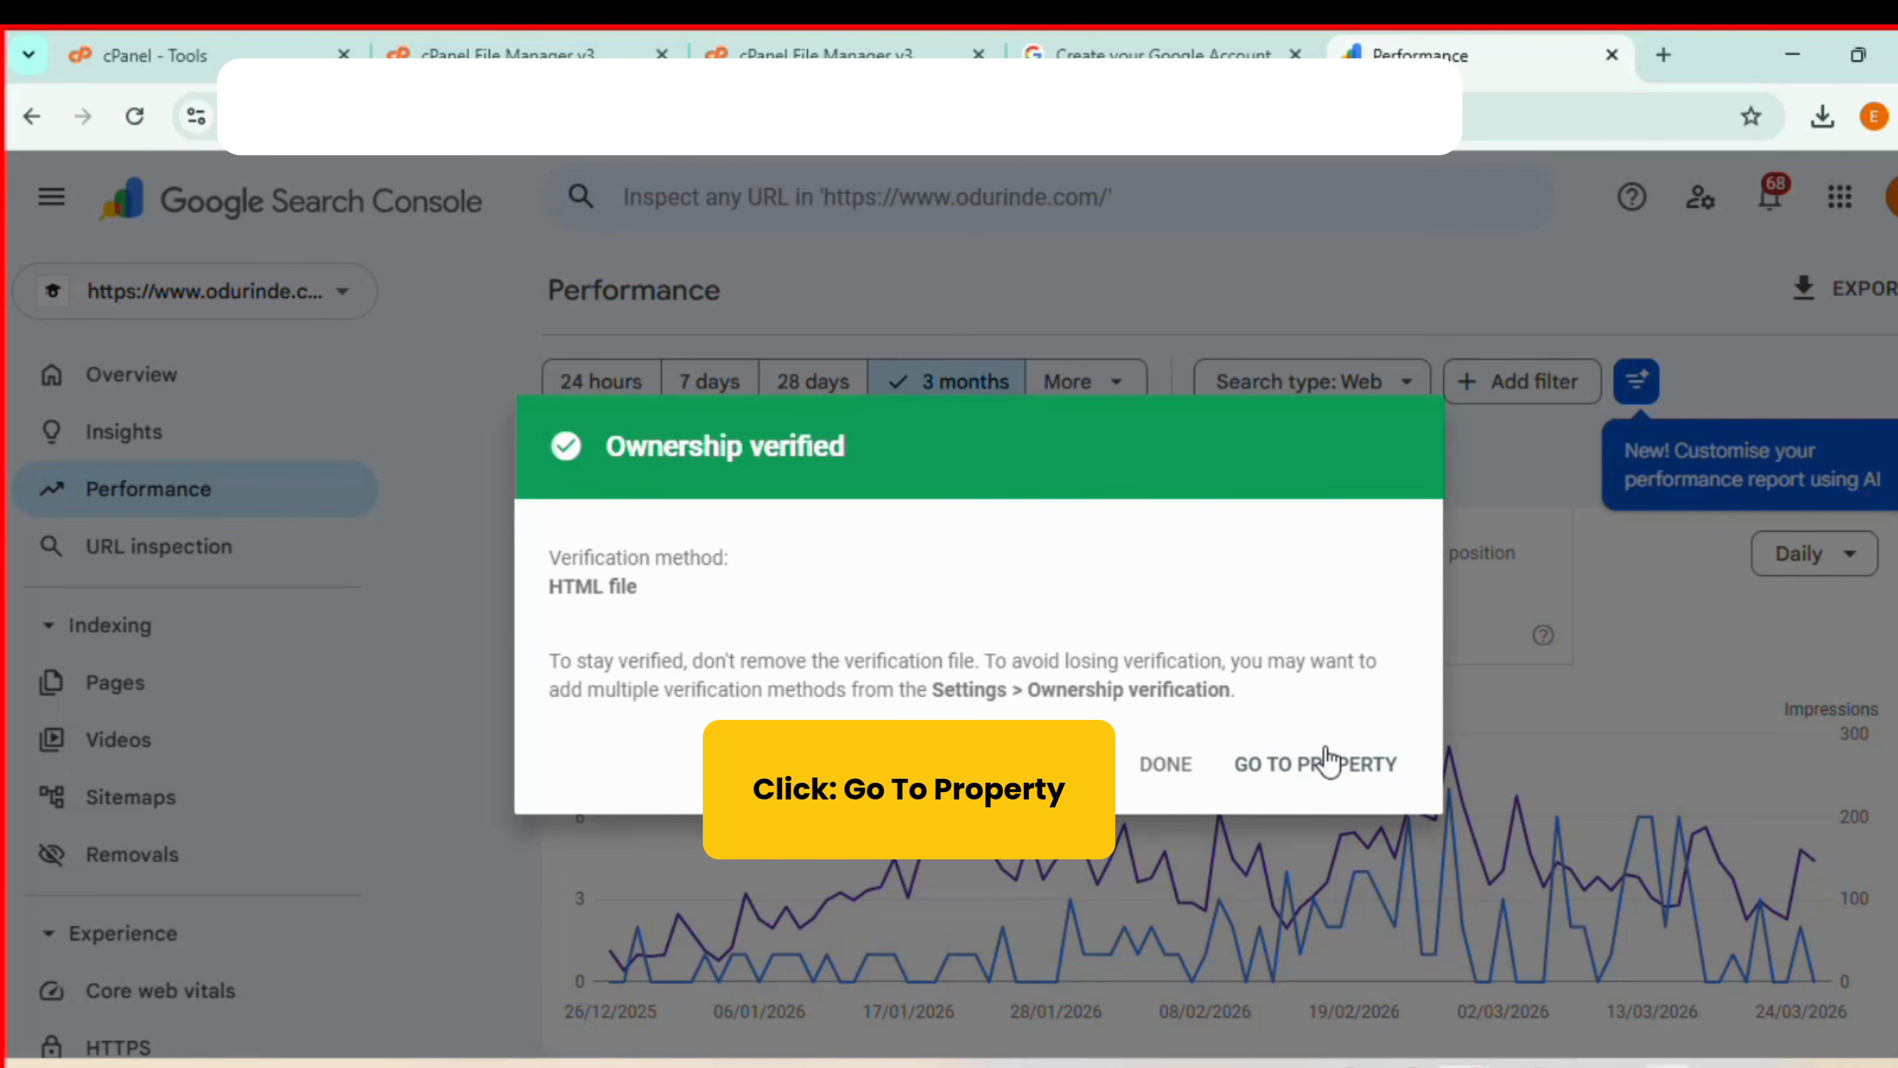
click(1308, 777)
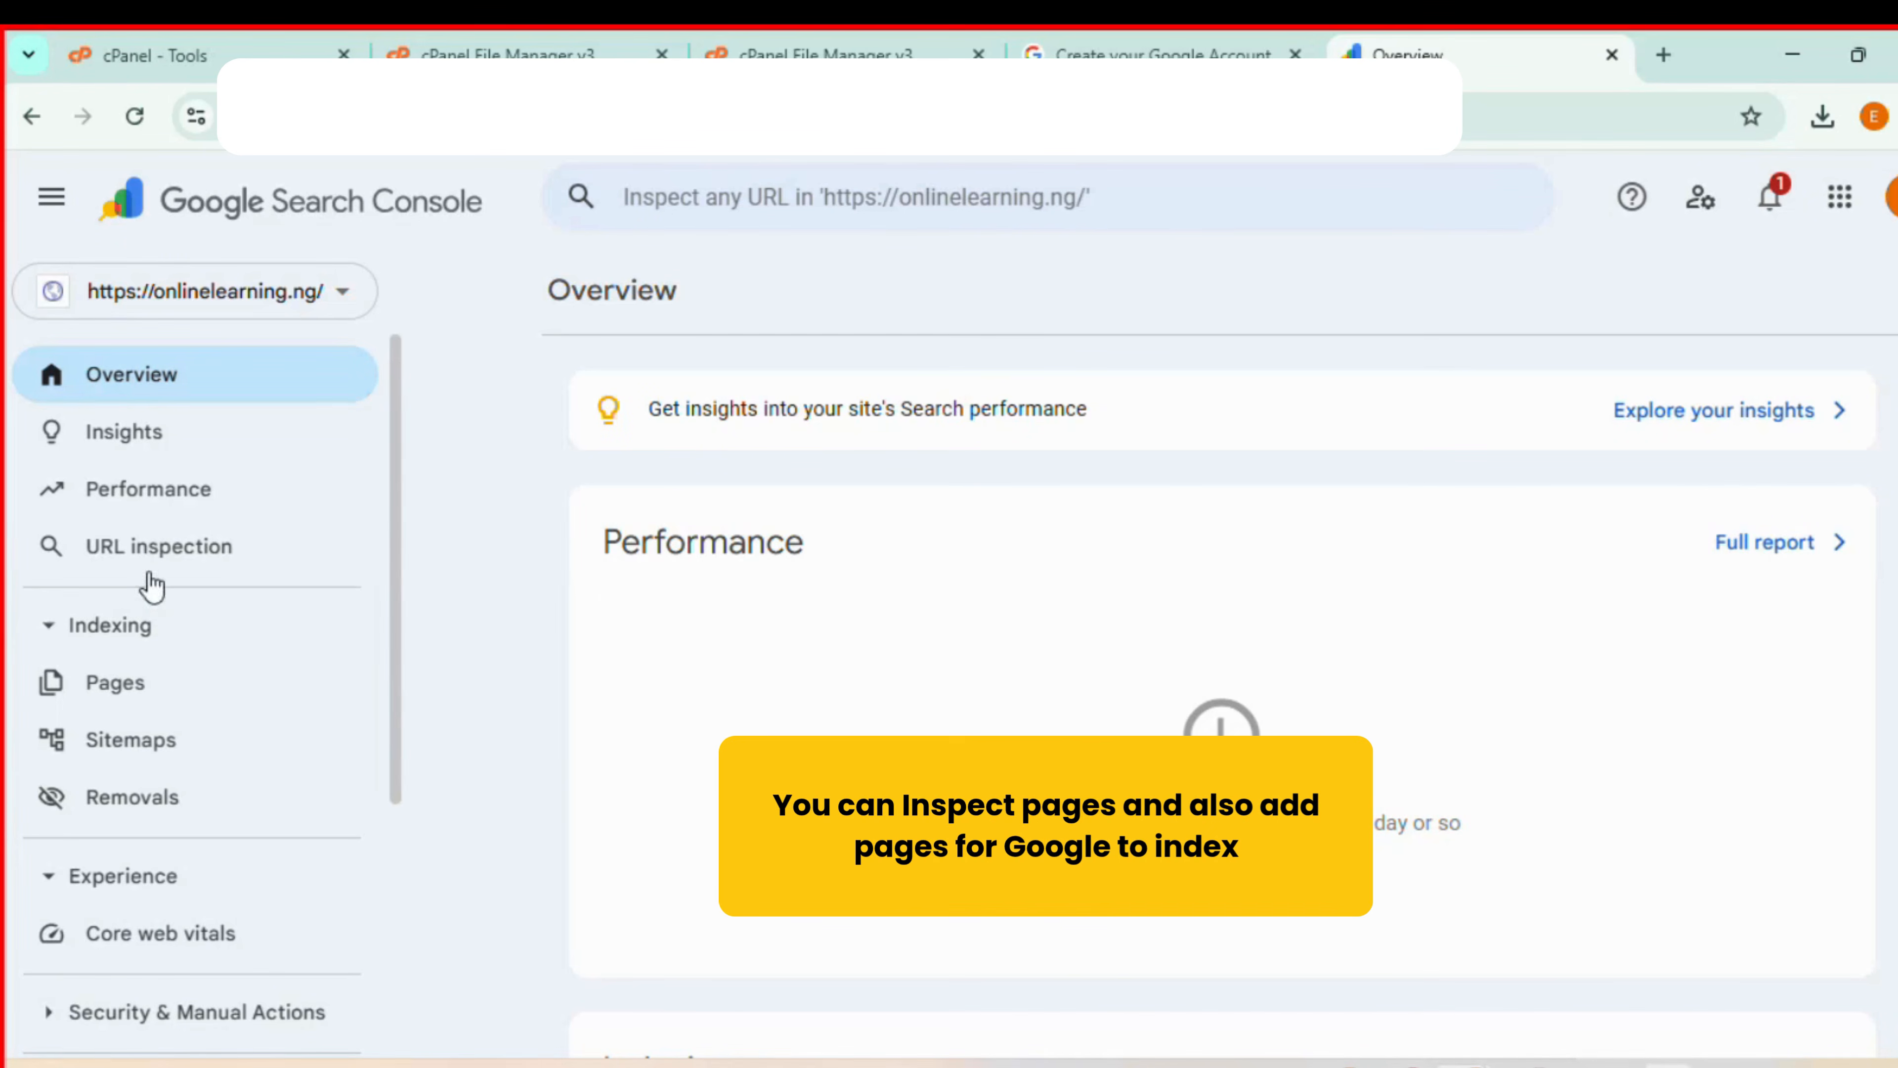
- Look through the new property's URL inspection, Sitemaps, Performance and Page indexing sections
click(174, 557)
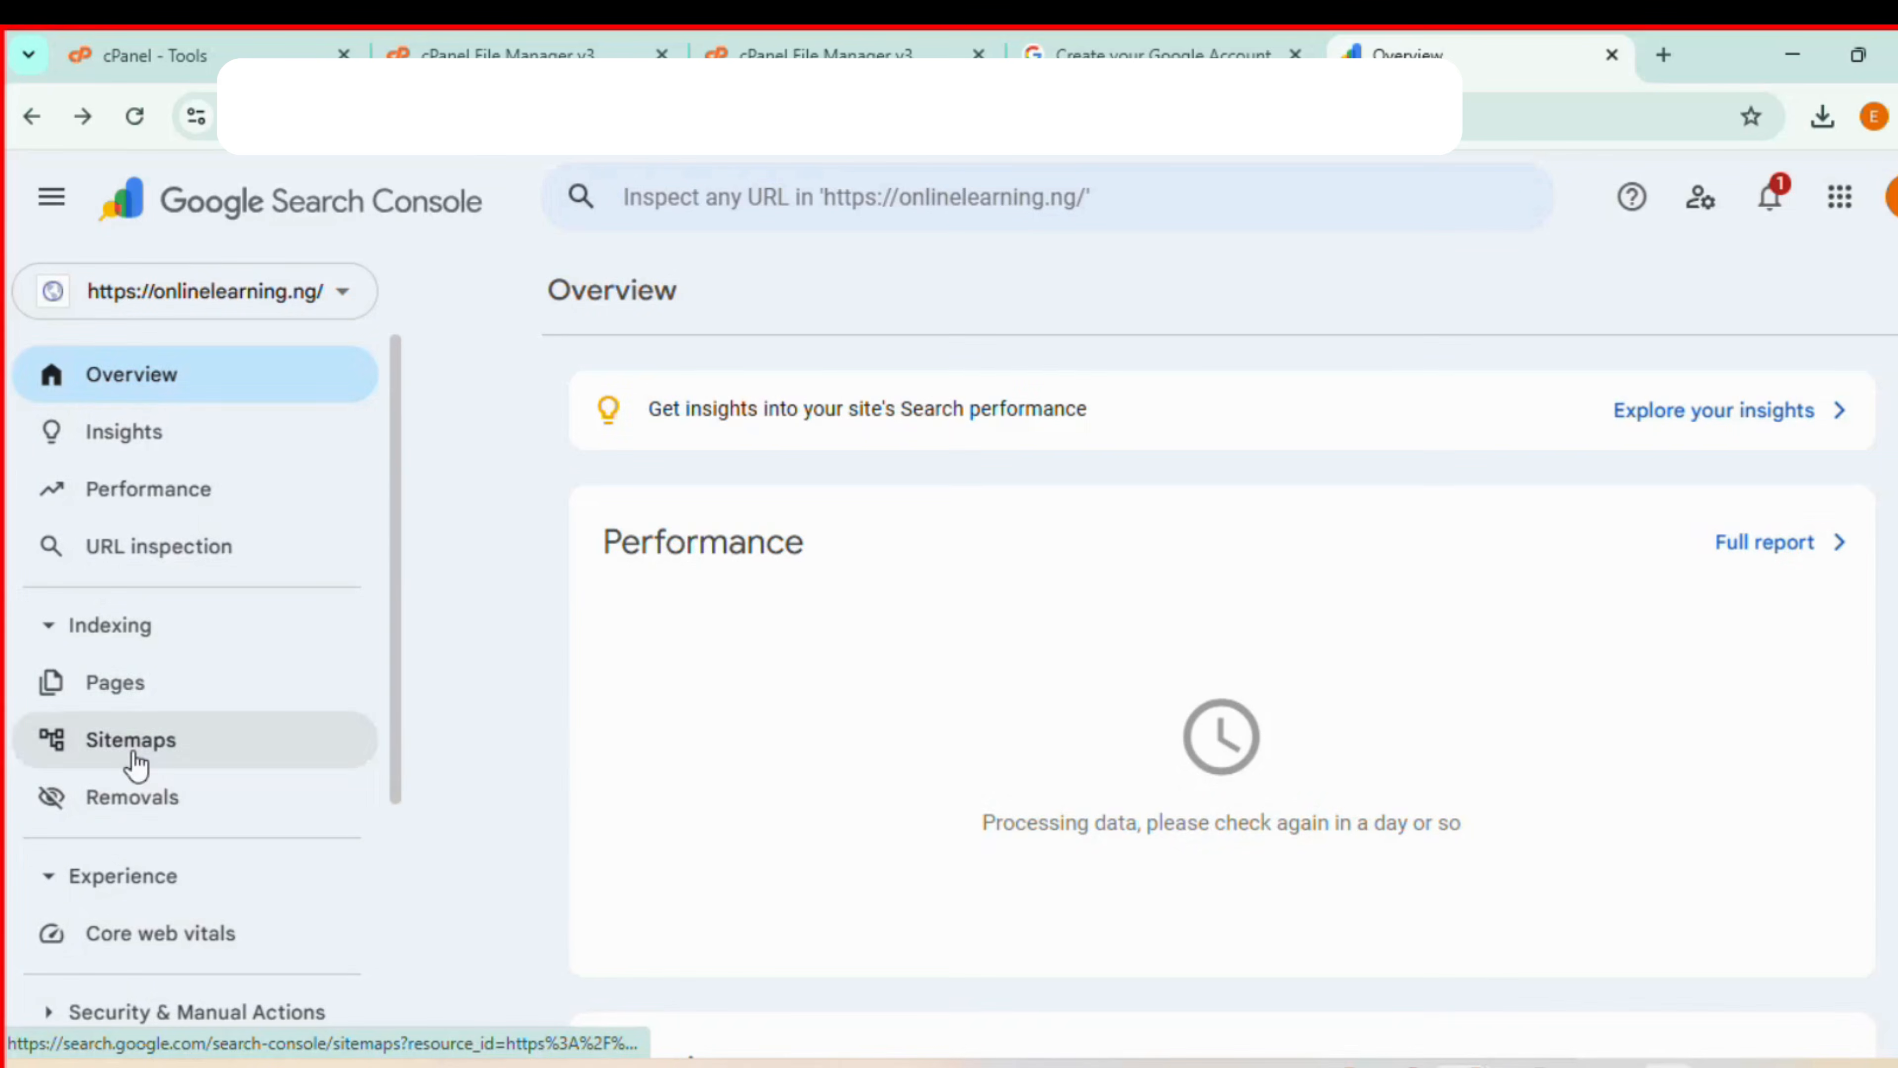
click(132, 751)
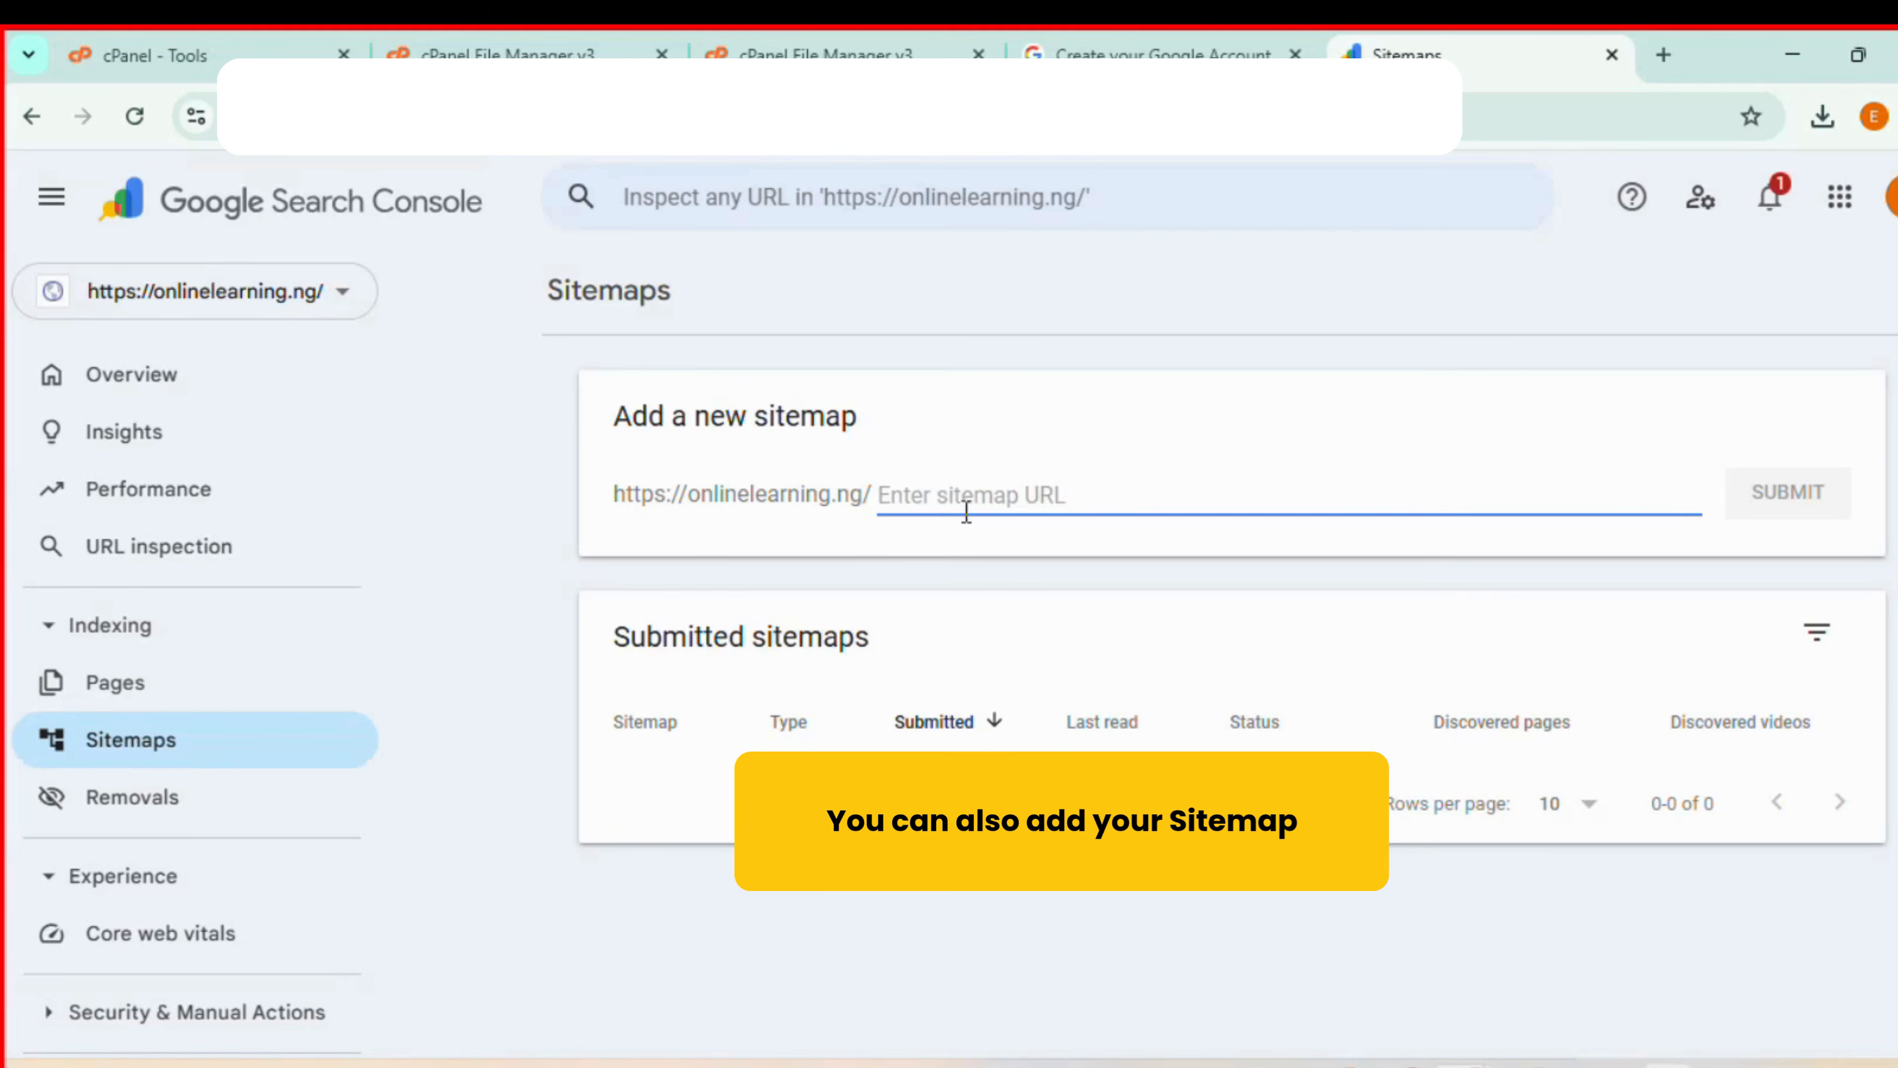
click(127, 493)
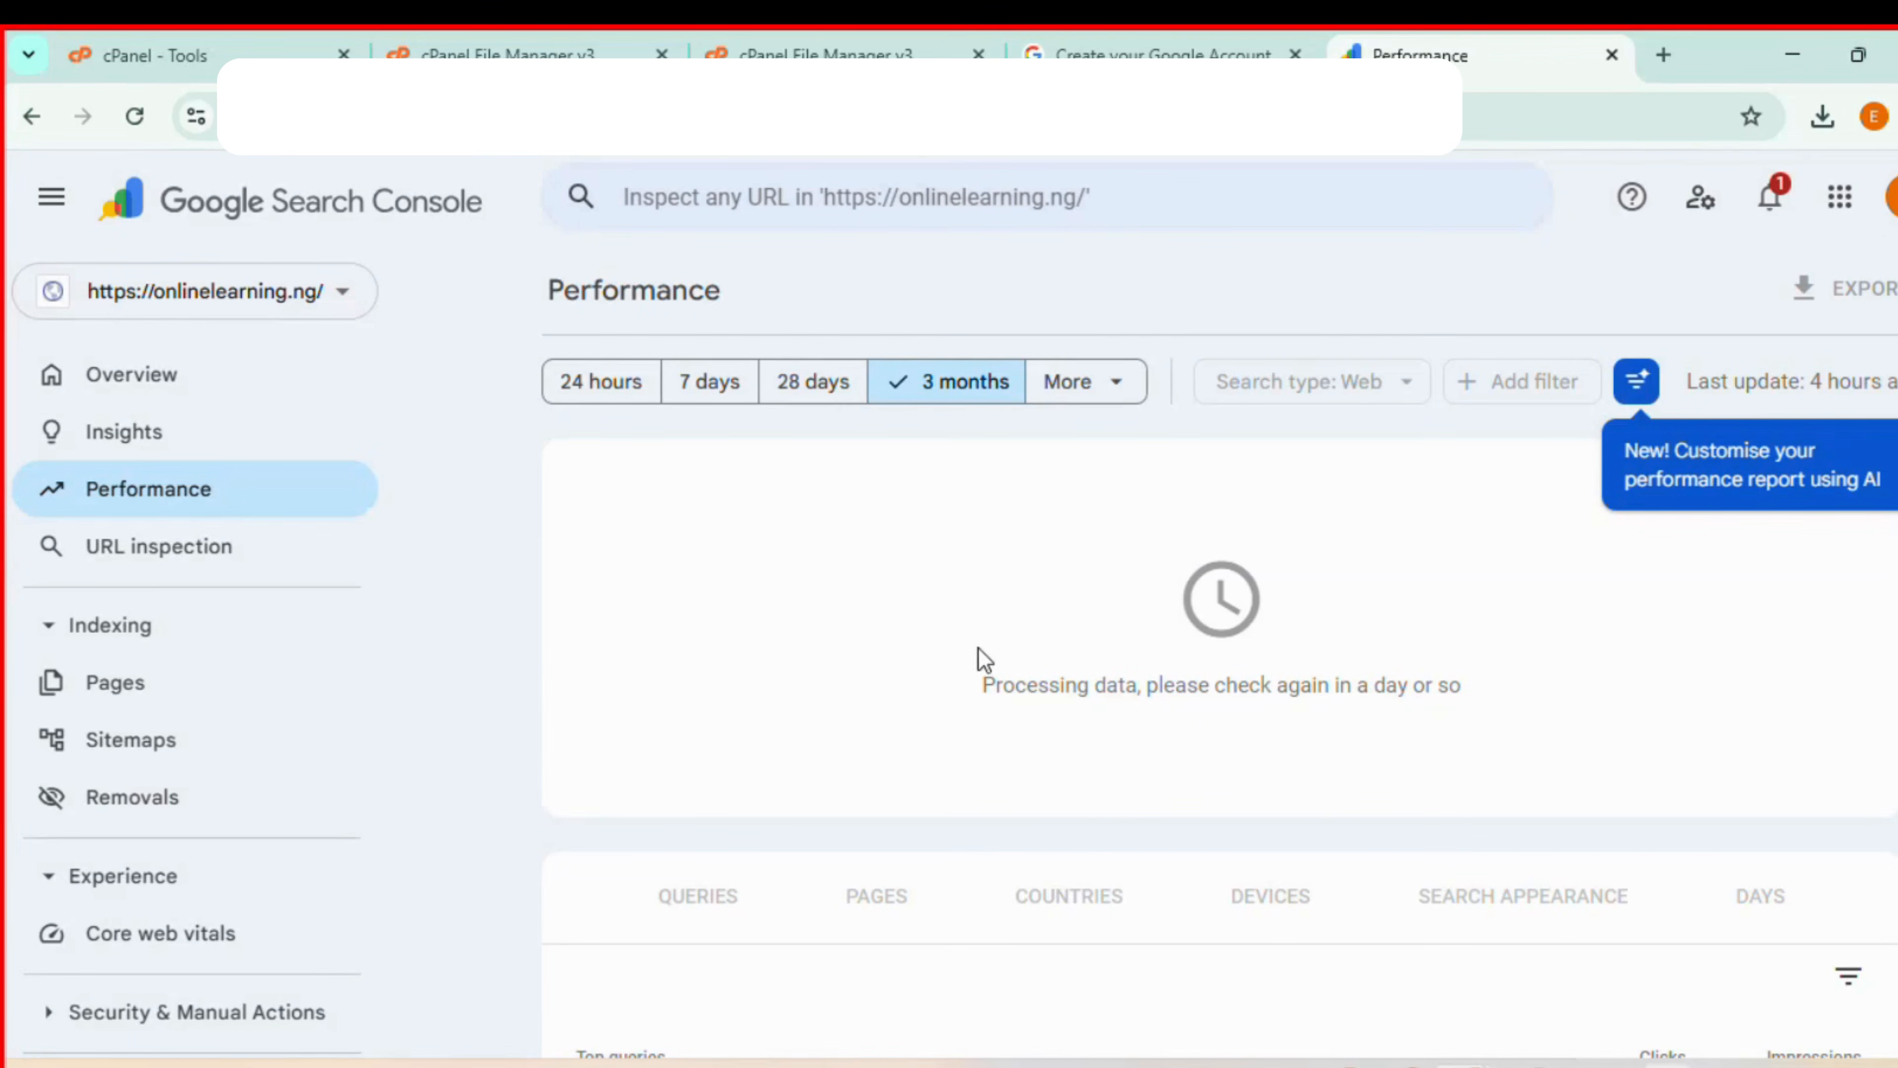
click(131, 703)
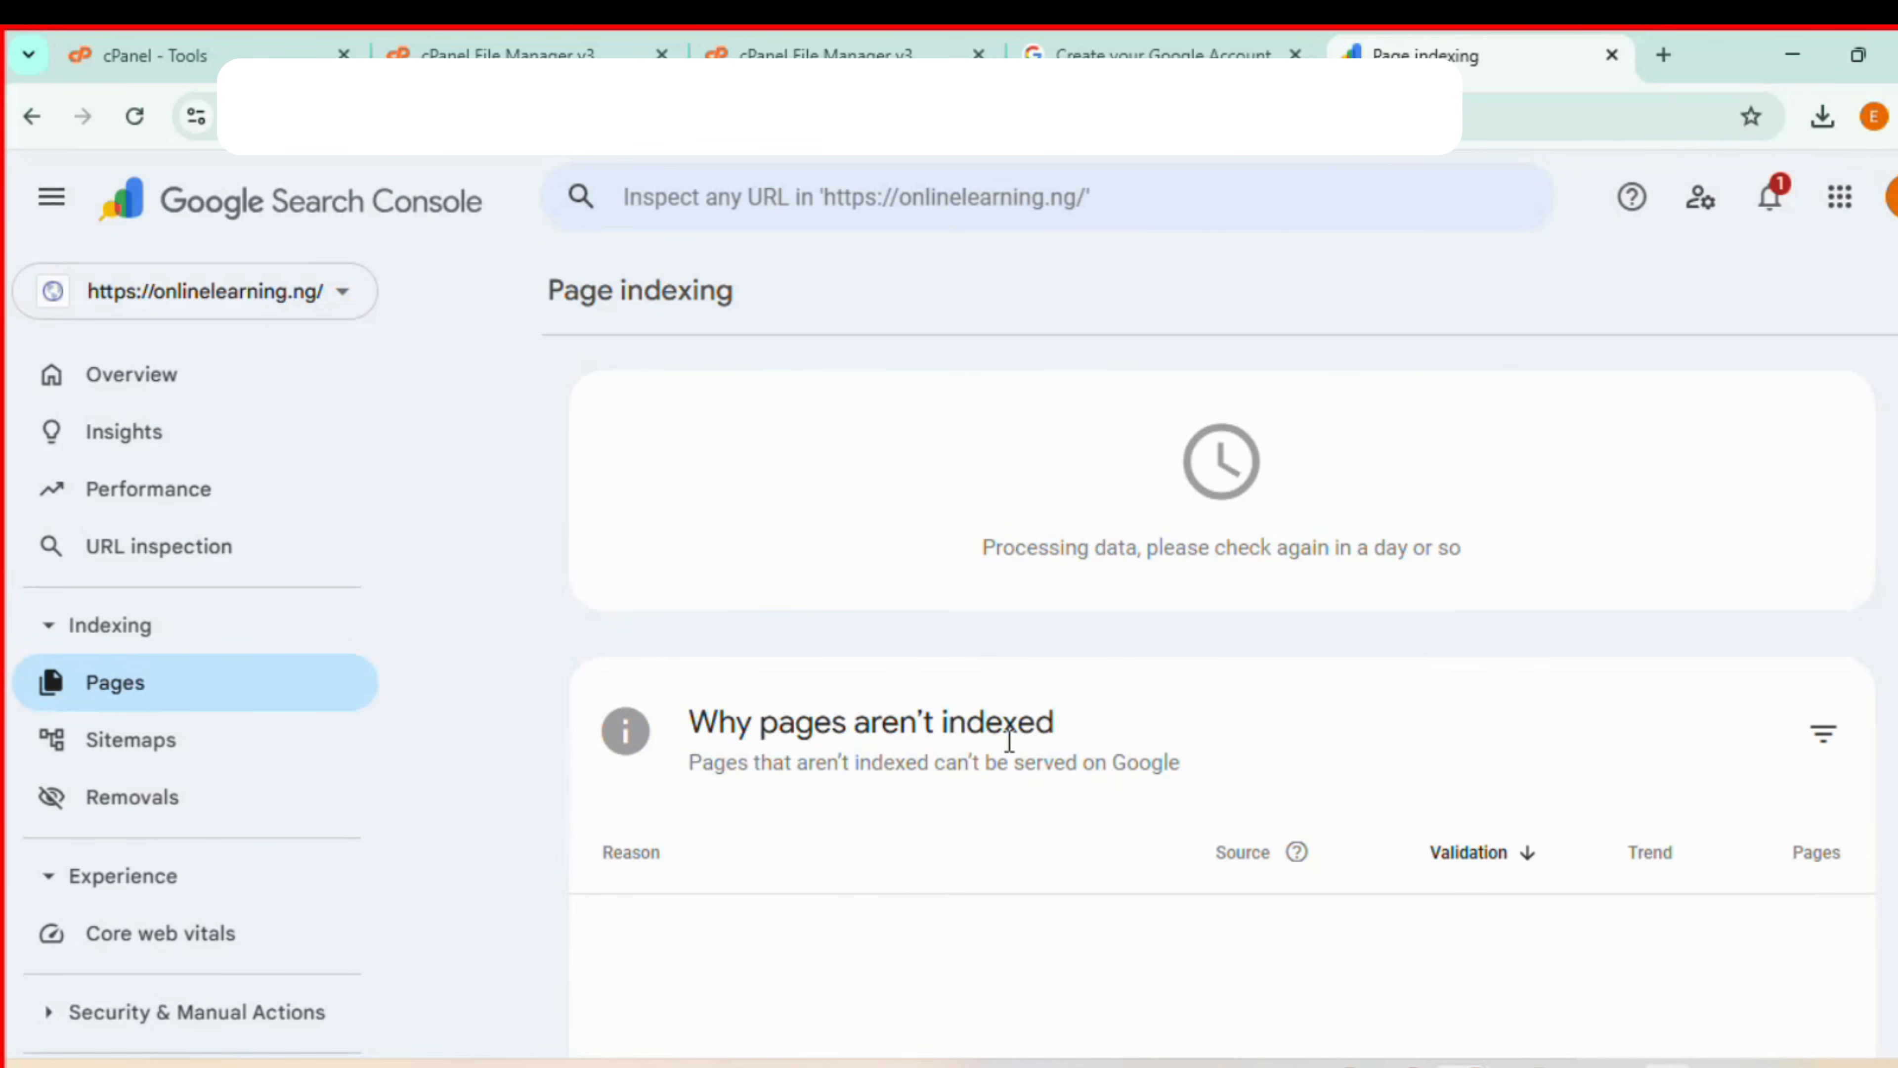
- Open the About Search Console help article and read through it to the end
scroll(161, 680, down, 5)
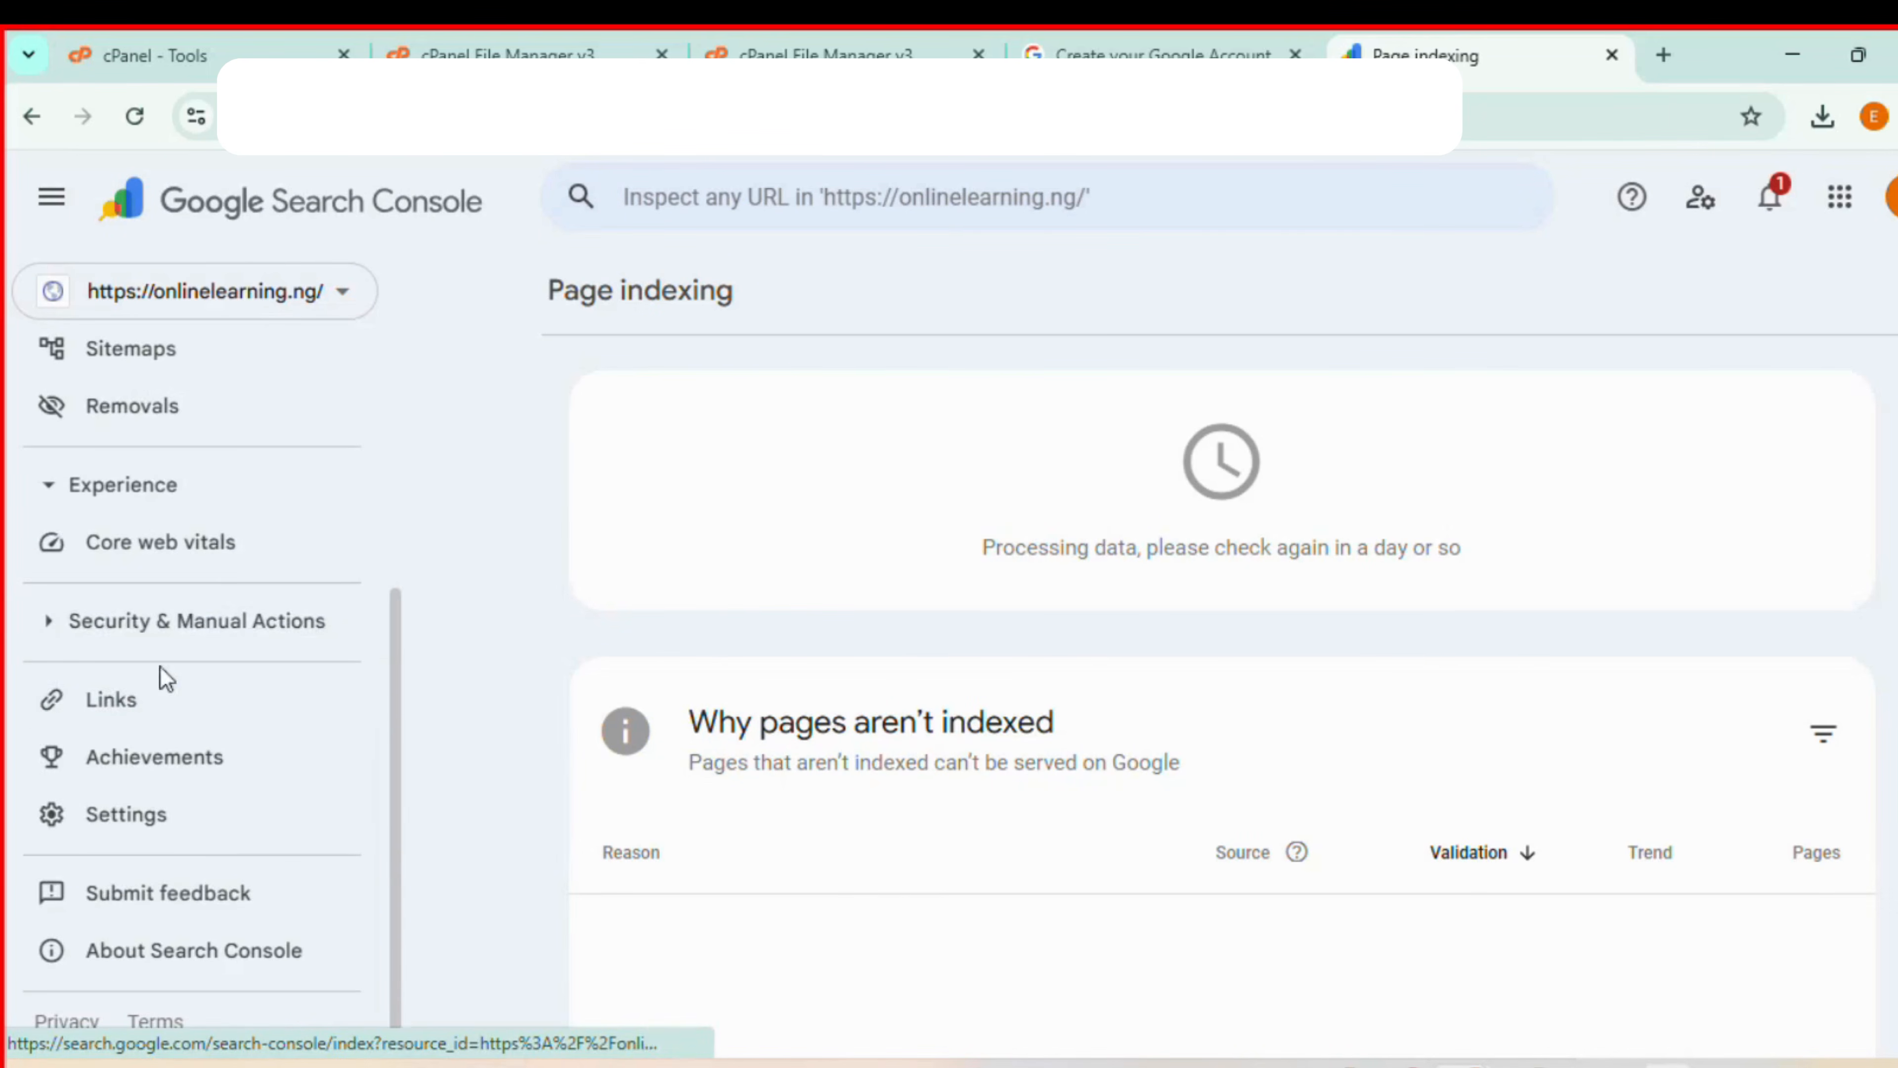
click(182, 964)
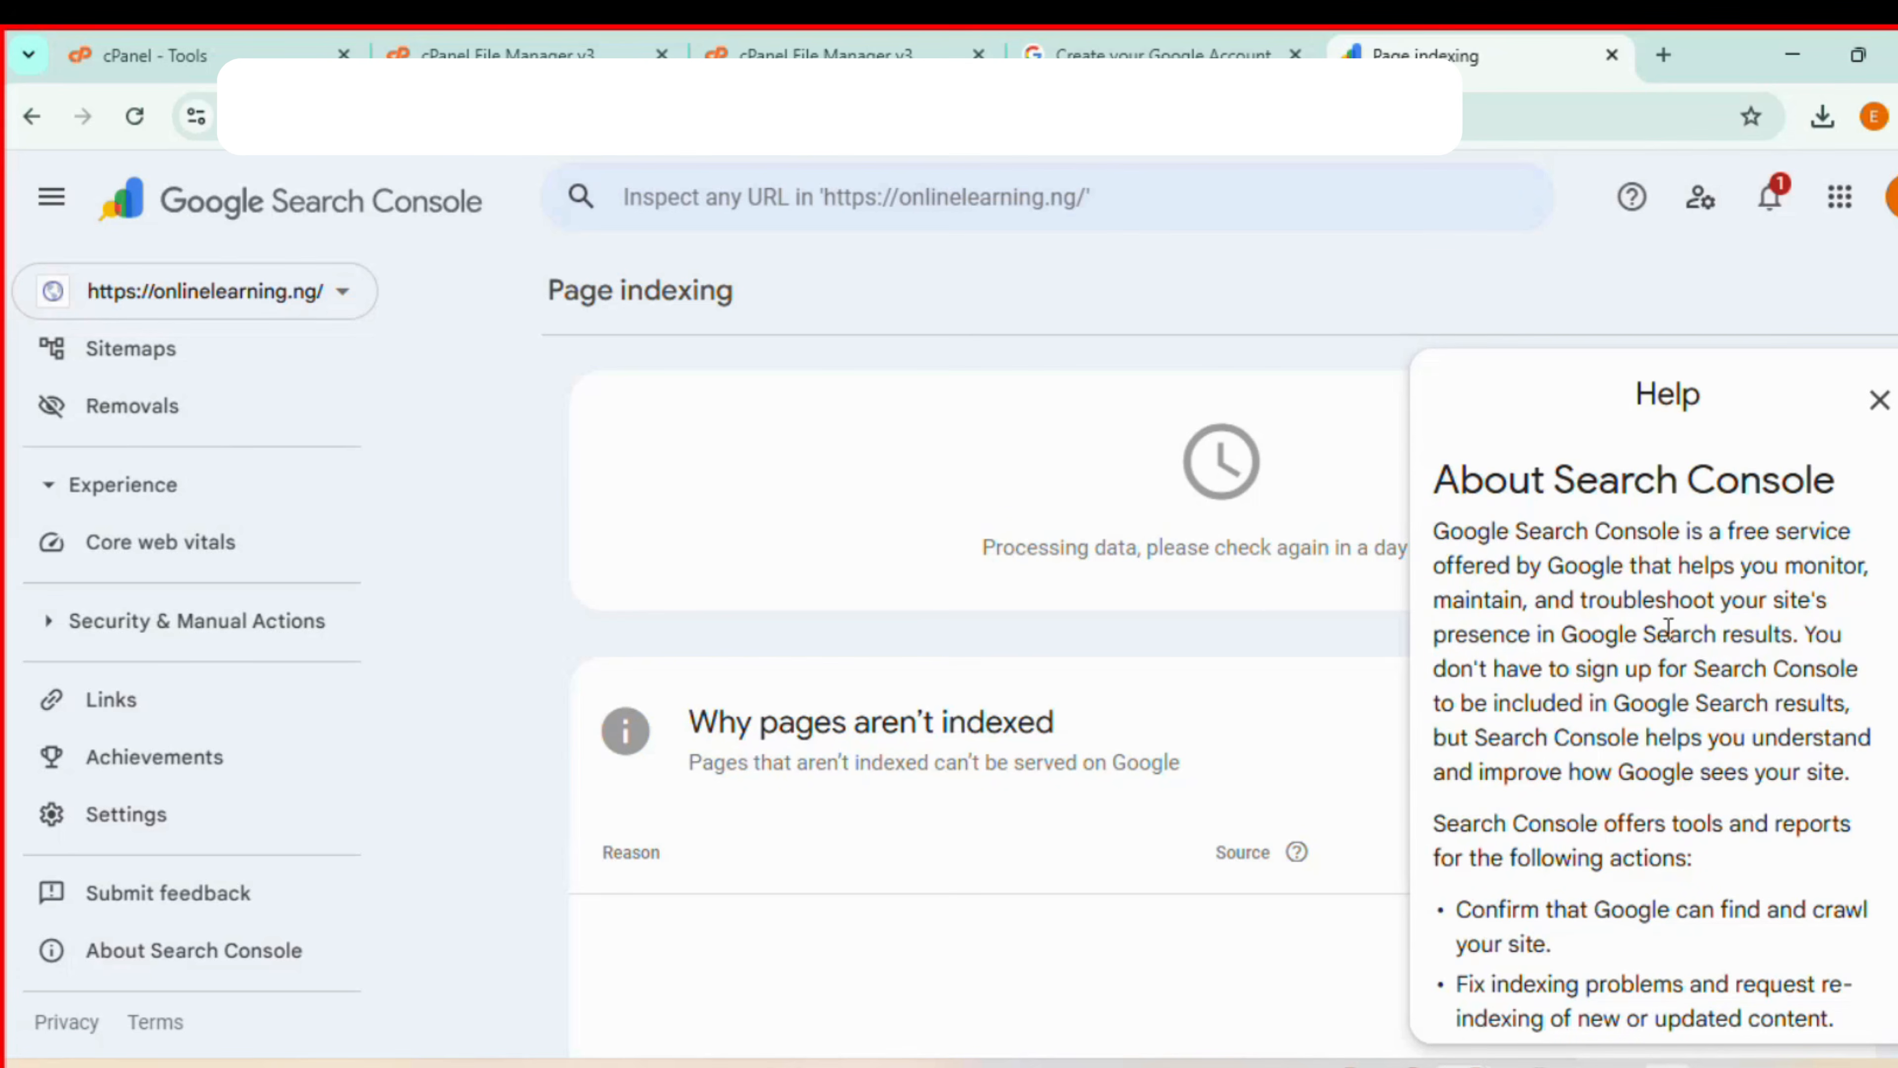
scroll(1668, 628, down, 10)
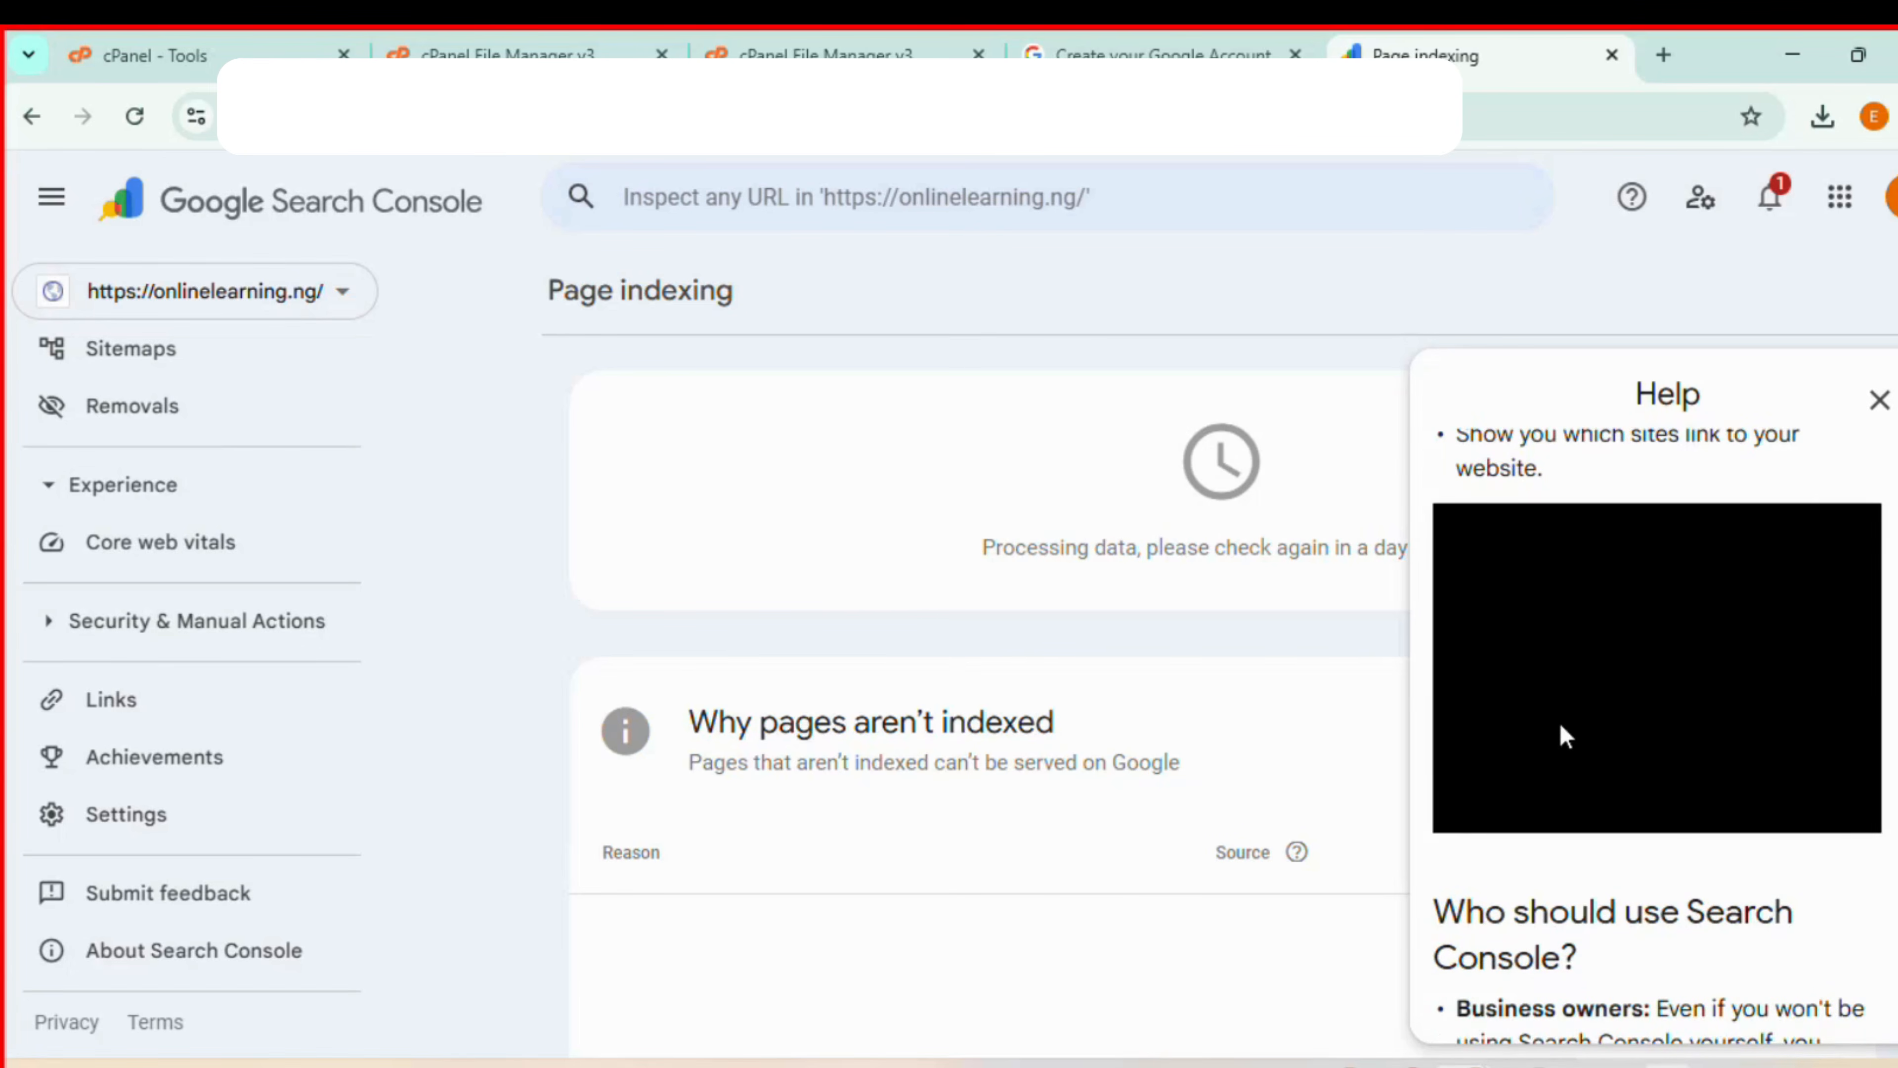
scroll(1559, 719, down, 8)
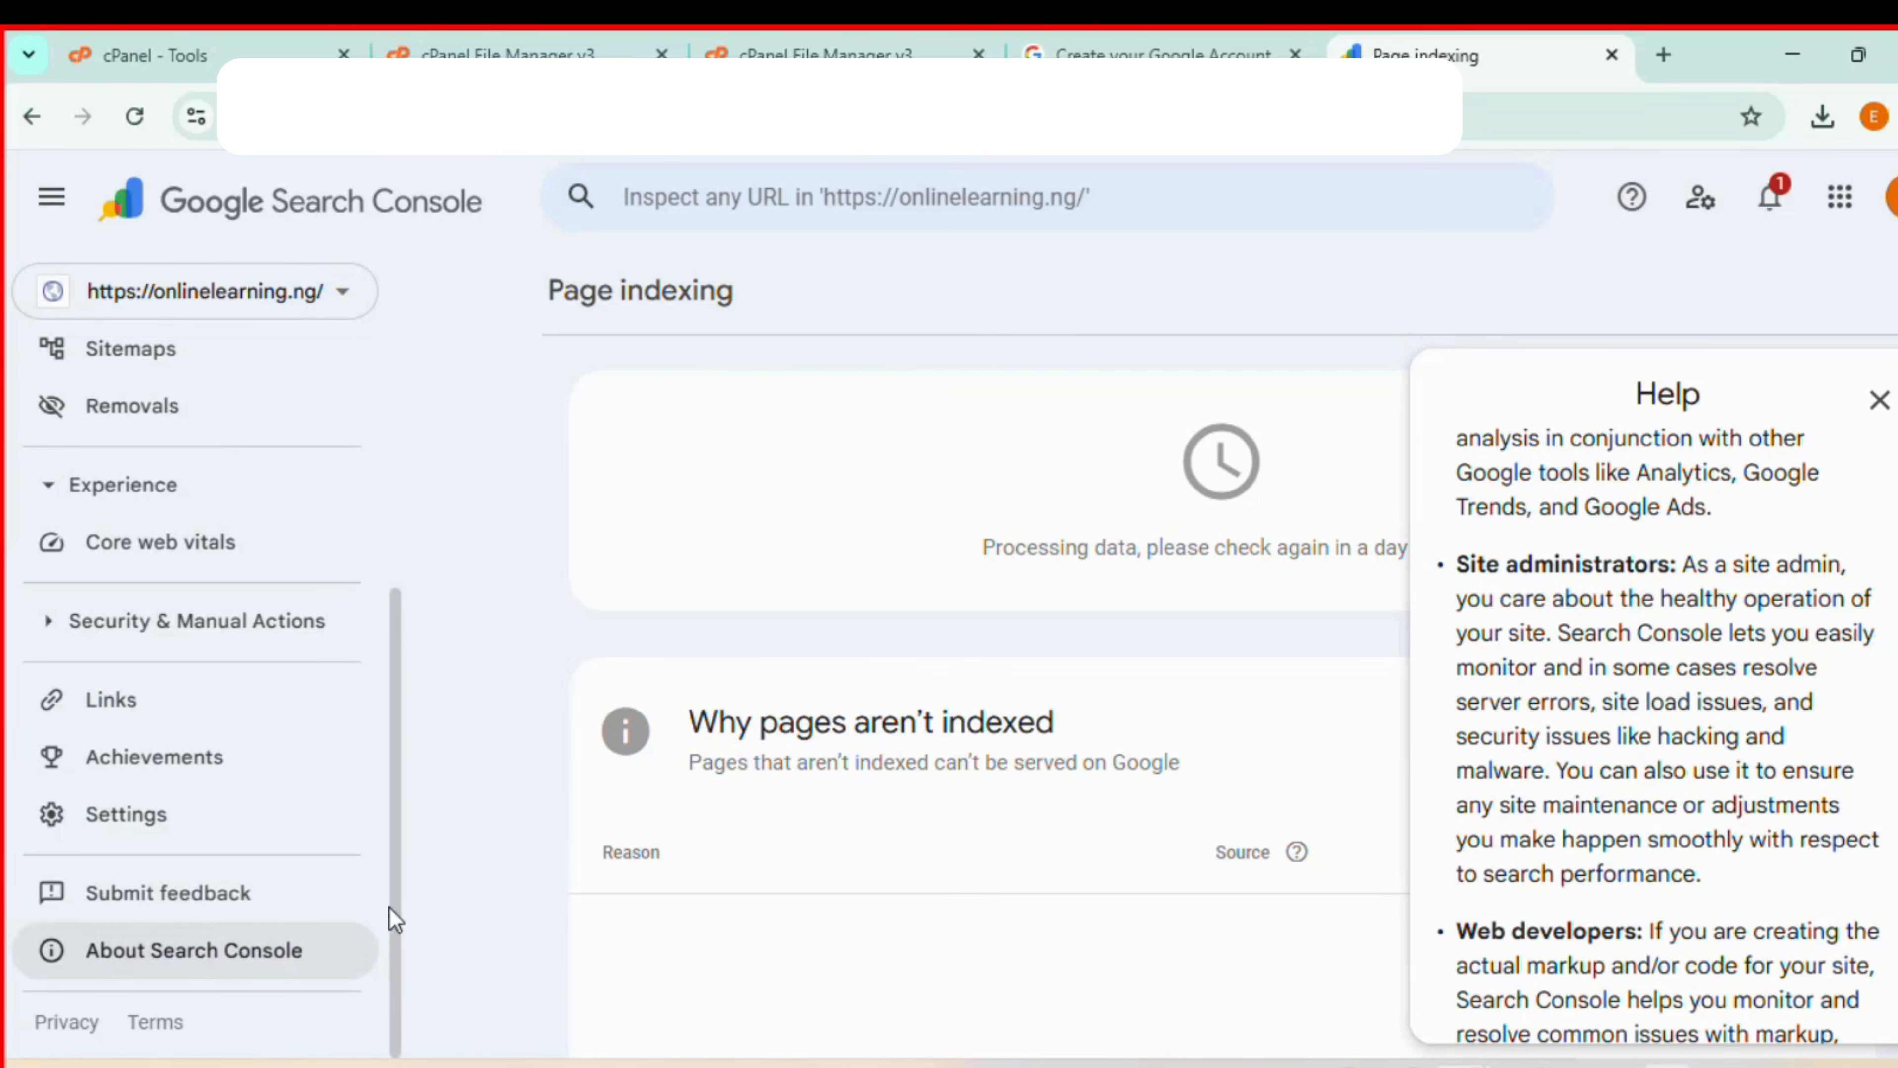
scroll(1569, 731, down, 7)
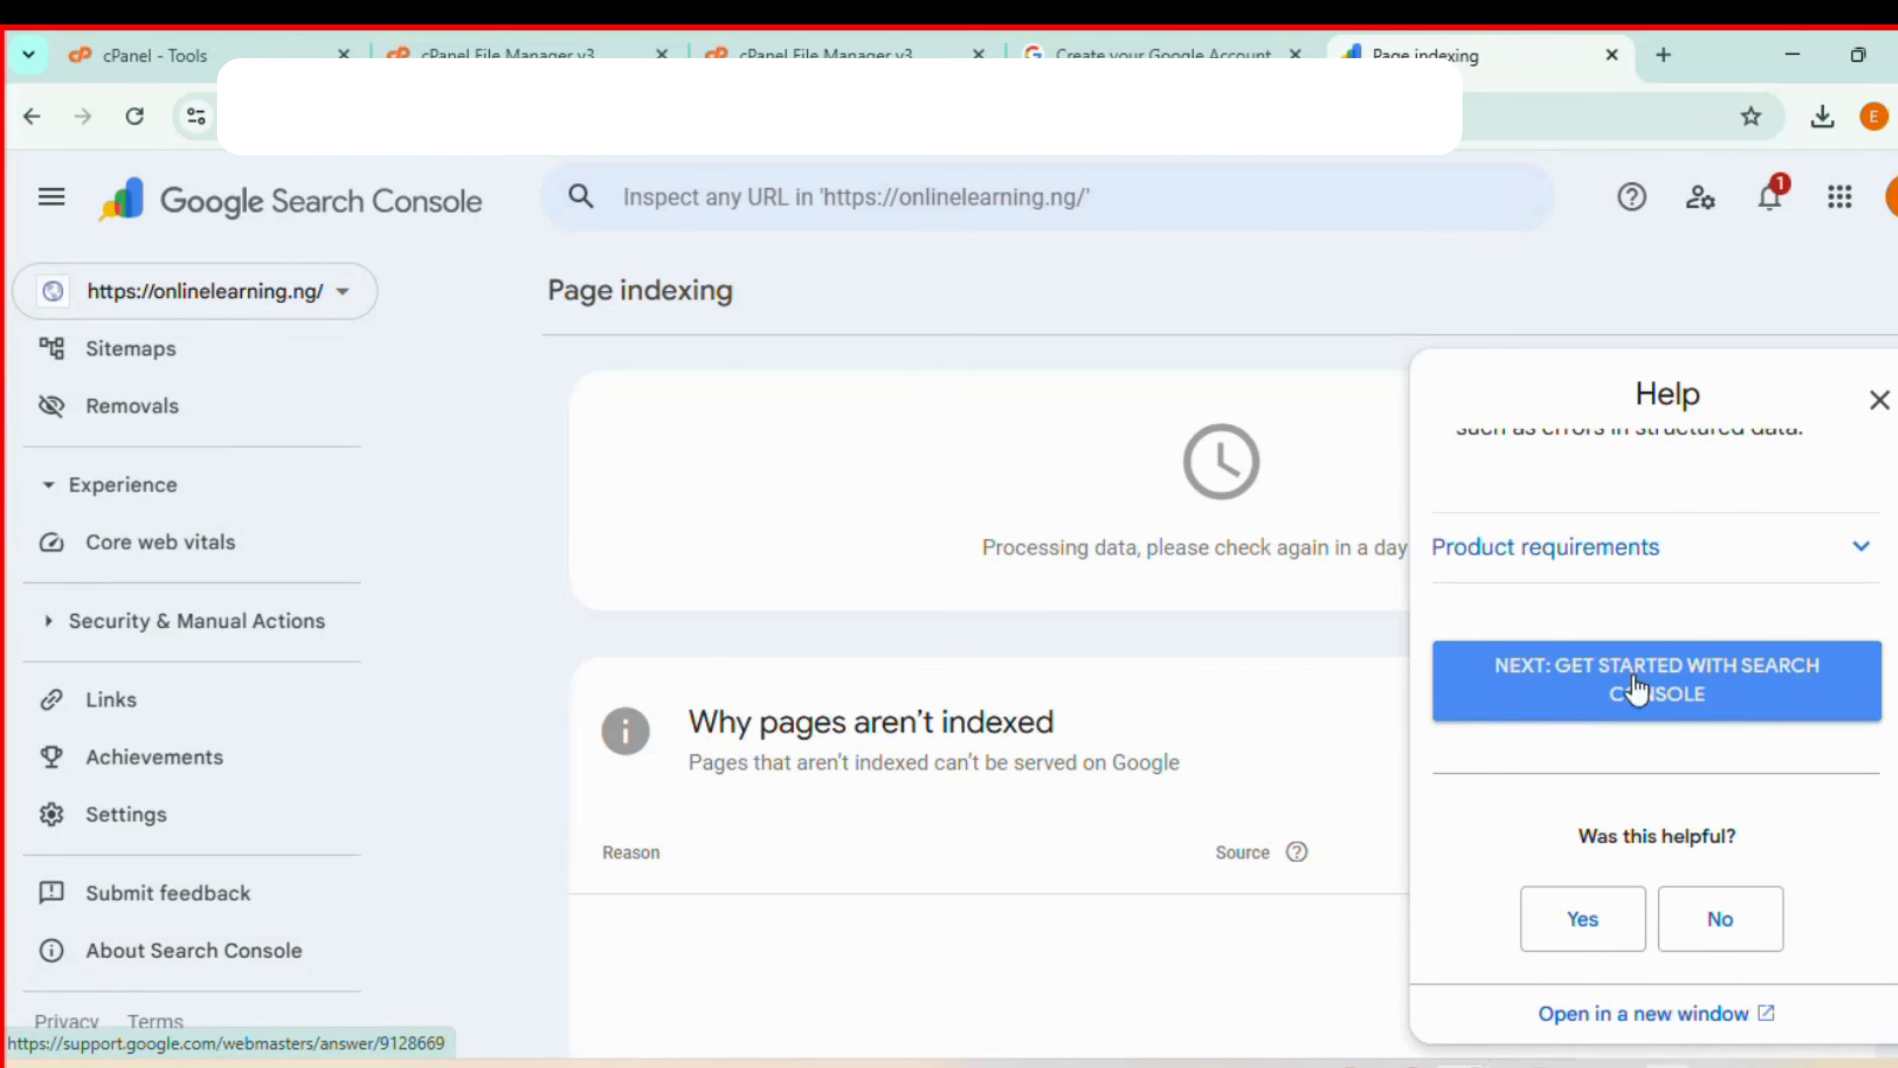
click(1614, 666)
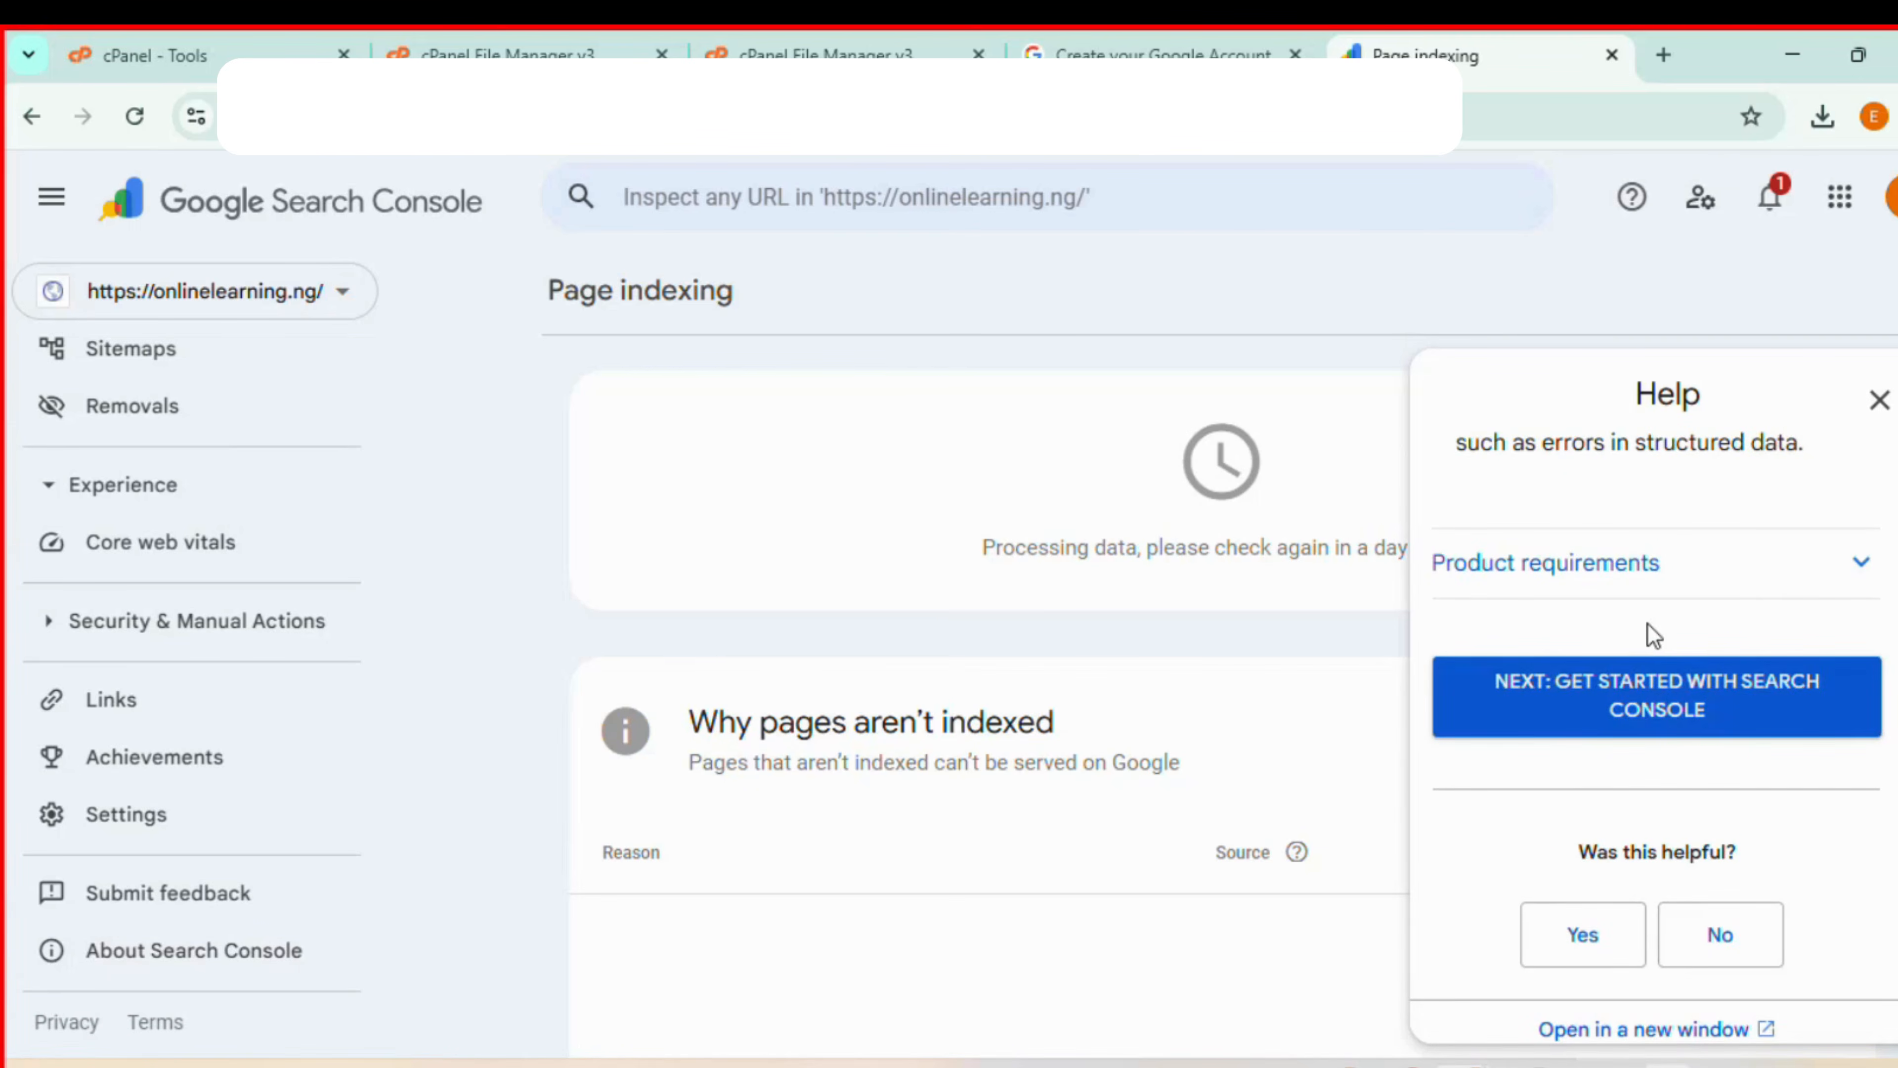
scroll(1653, 847, up, 2)
scroll(1656, 826, down, 2)
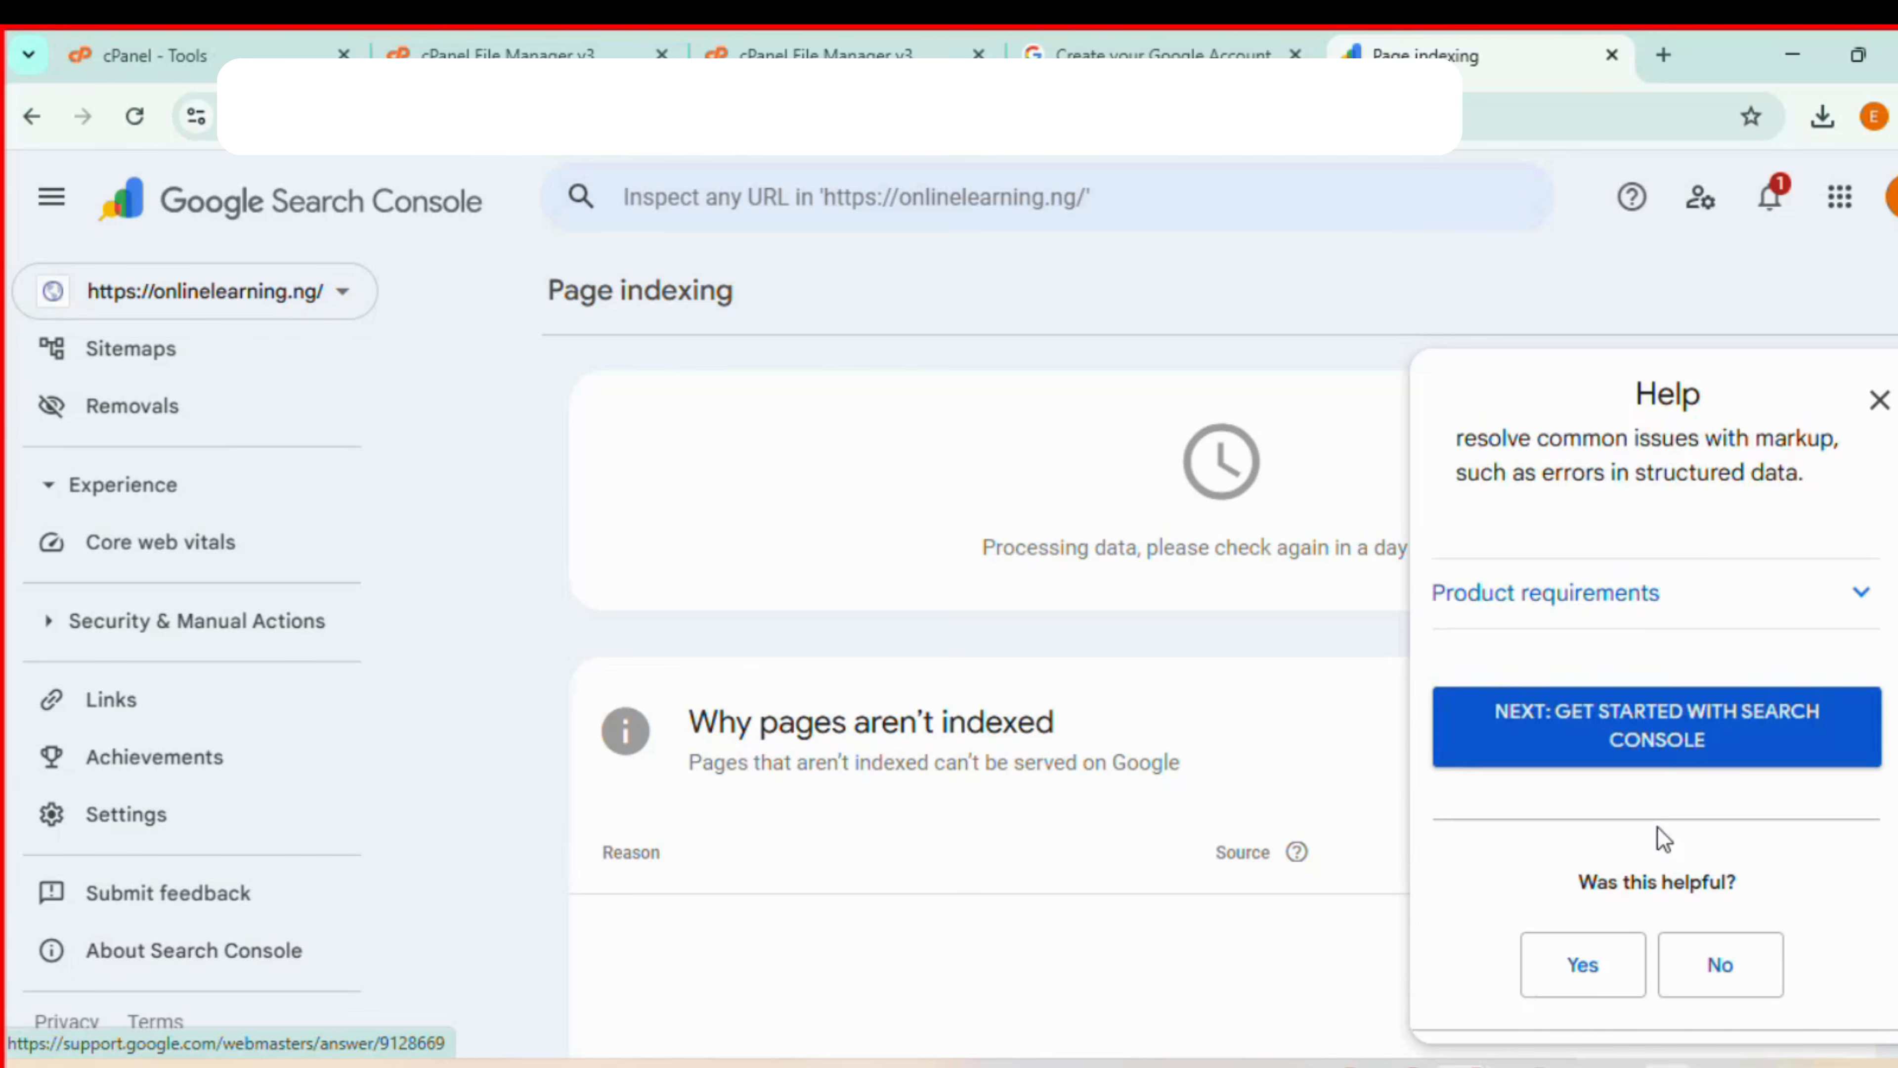
- Open the "Get started with Search Console" help article and review its role-based sections
click(1717, 763)
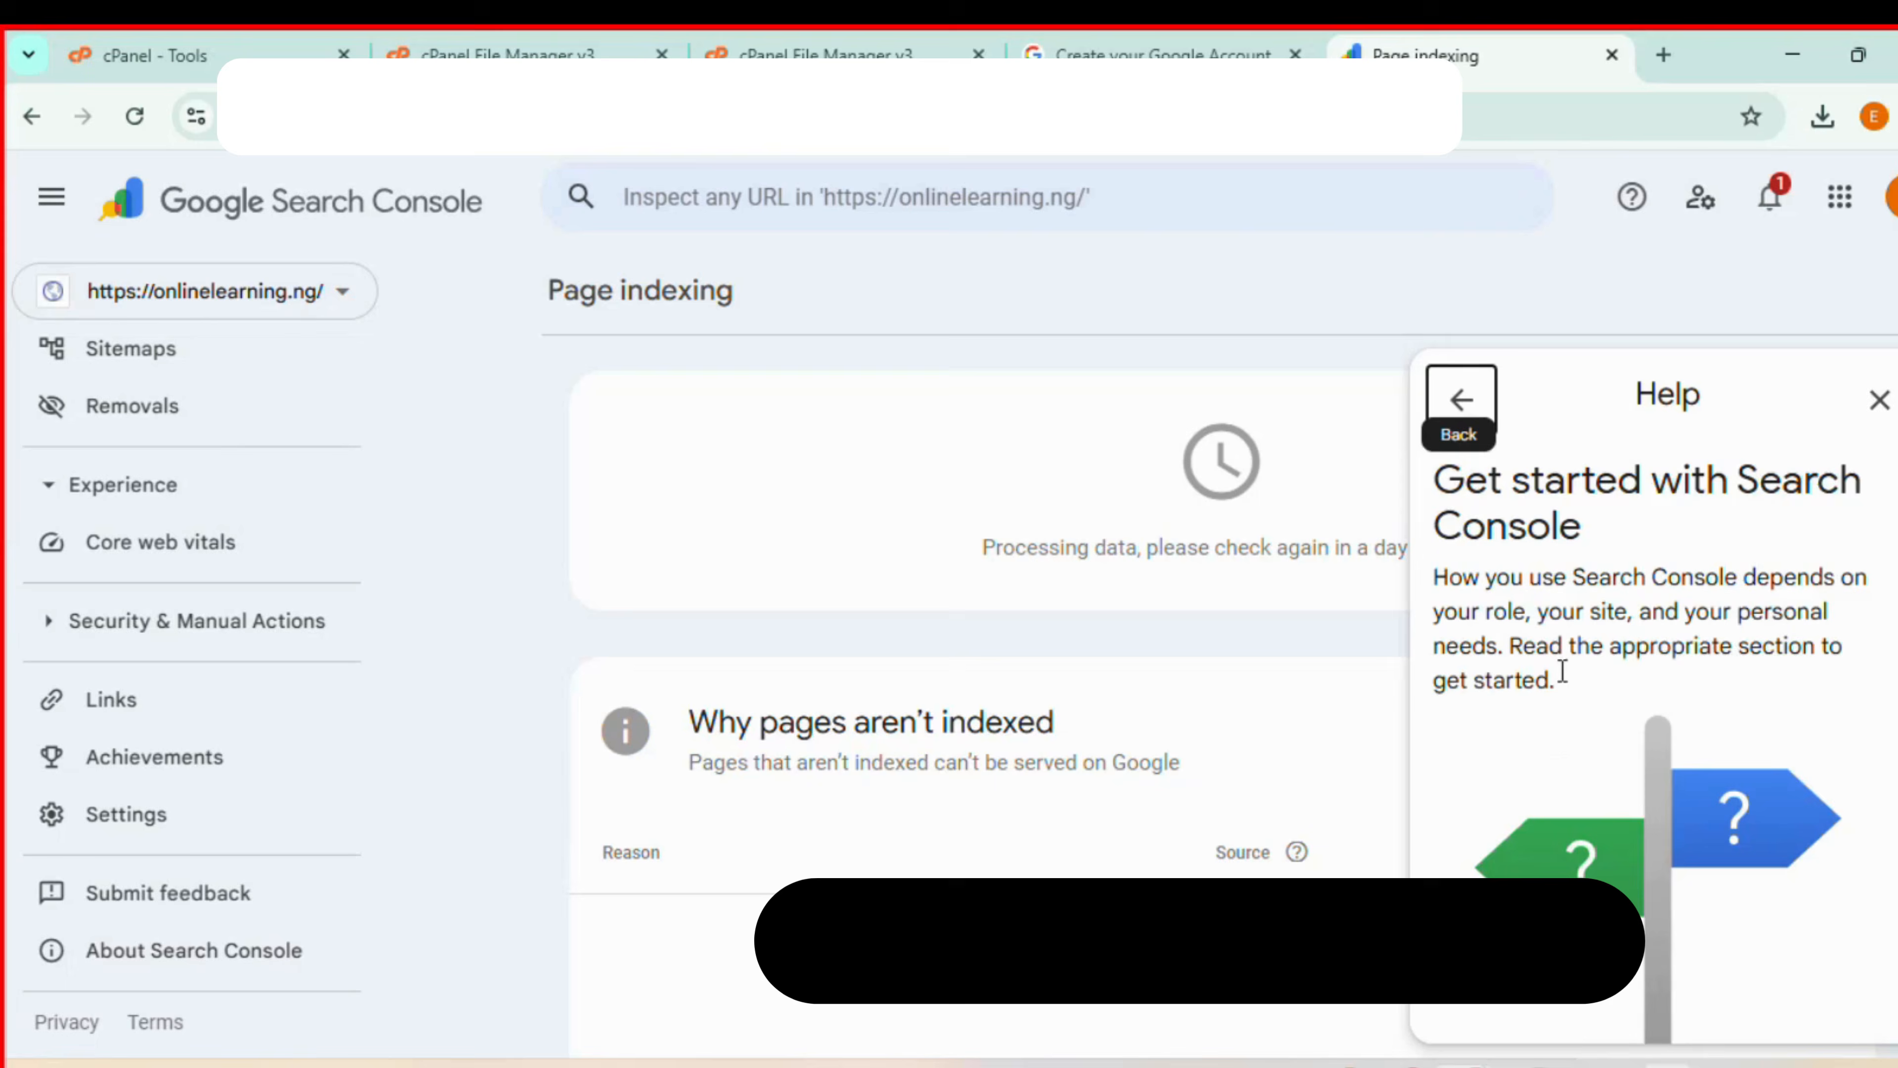
scroll(1587, 785, down, 5)
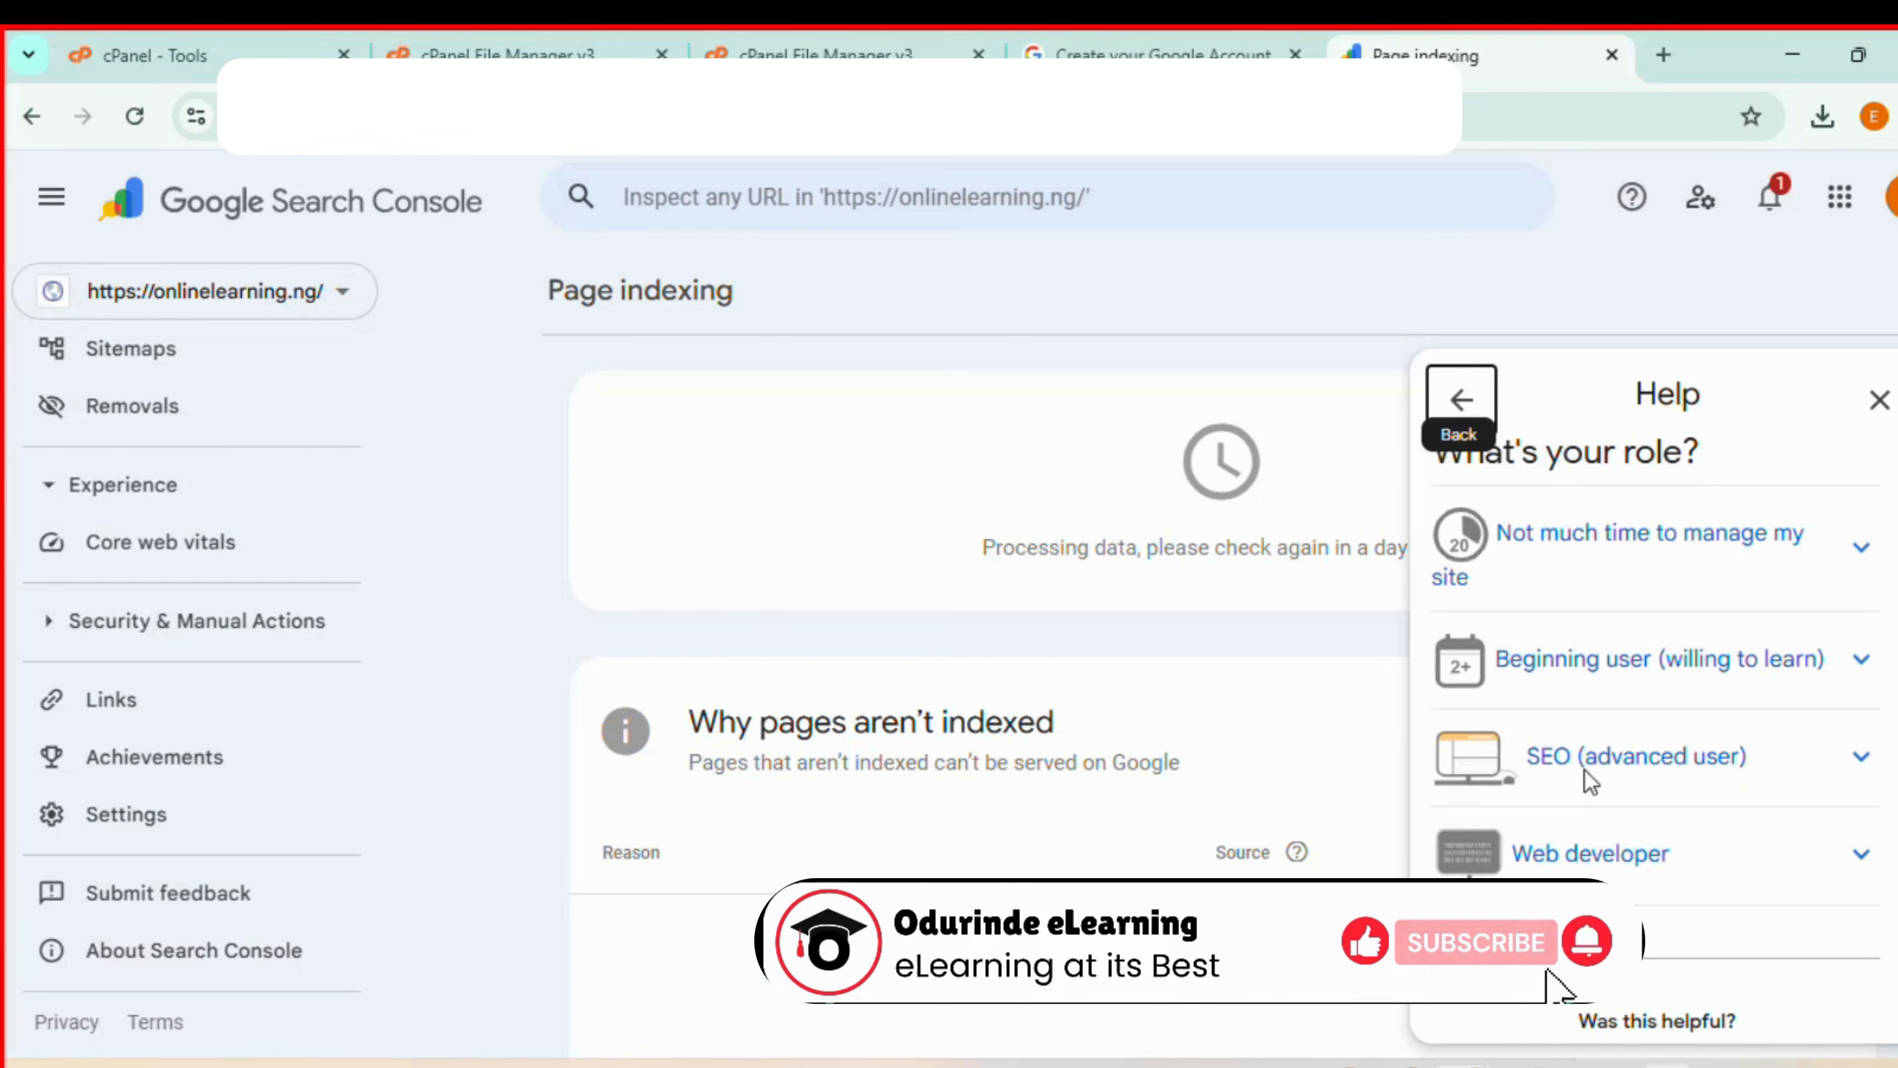
scroll(1585, 783, down, 1)
scroll(1584, 780, down, 2)
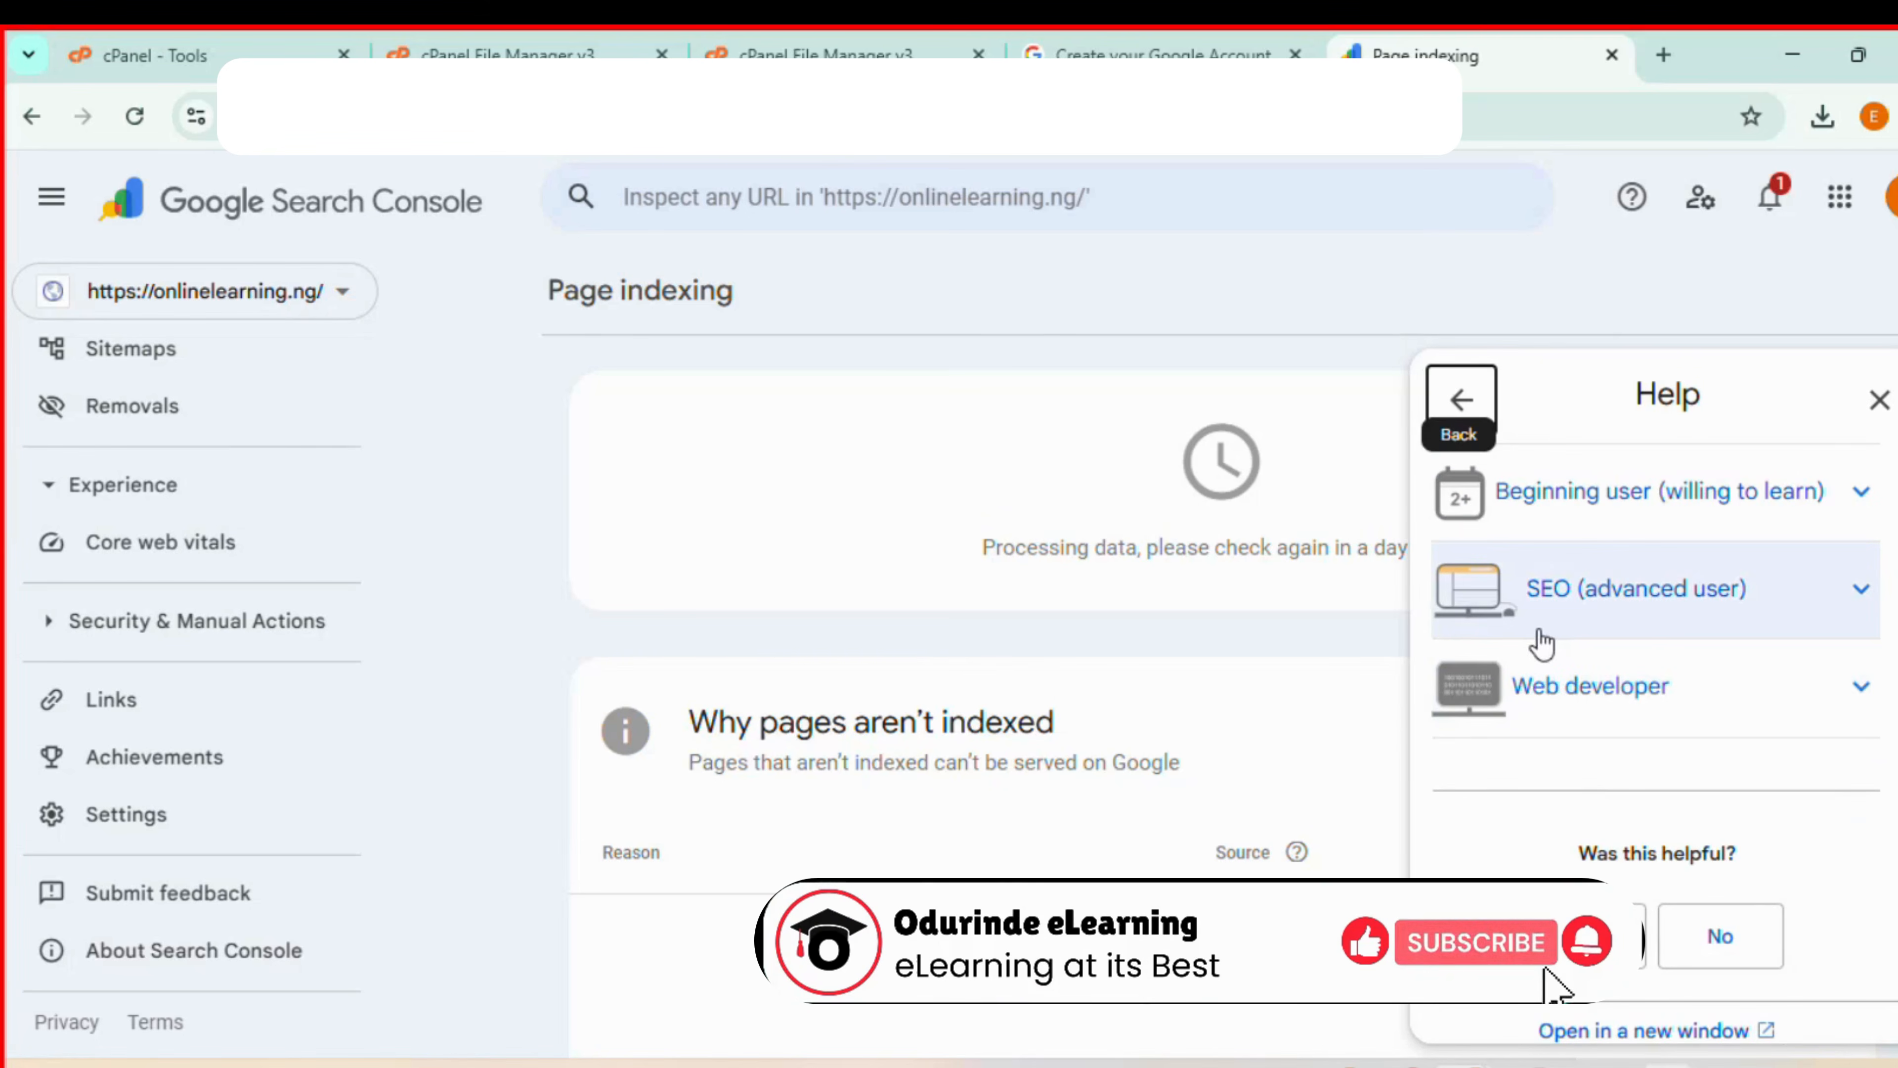
scroll(1516, 605, up, 5)
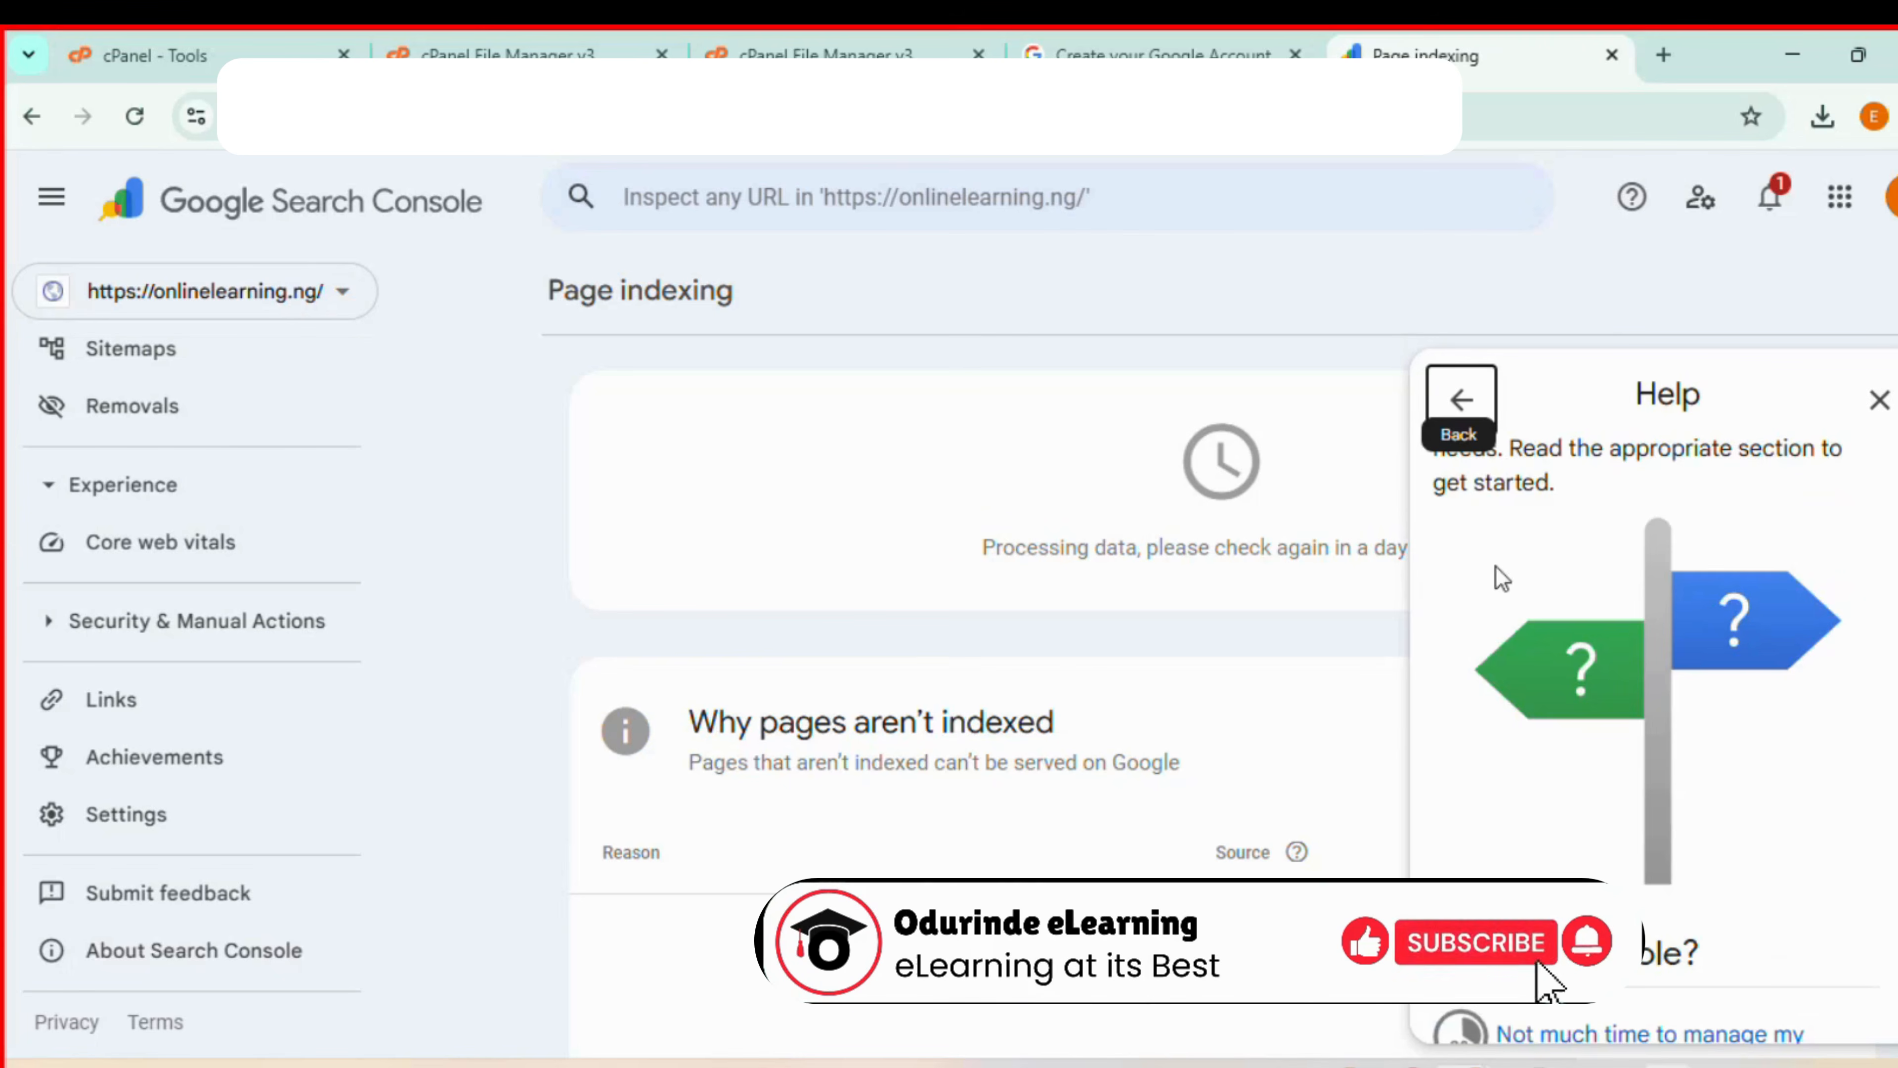